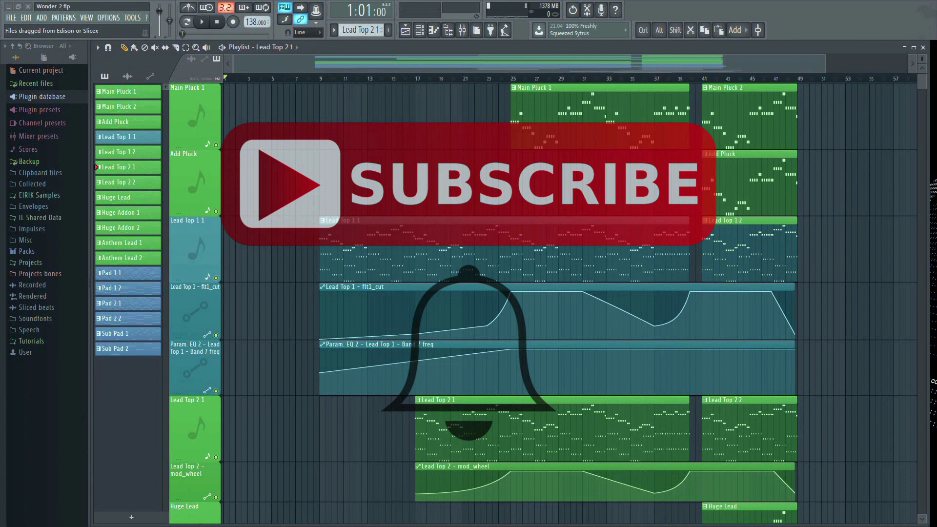
Step: Place trial Pad 1 1 and Sub Pad 1 clips in the playlist, then delete them
left_click(320, 78)
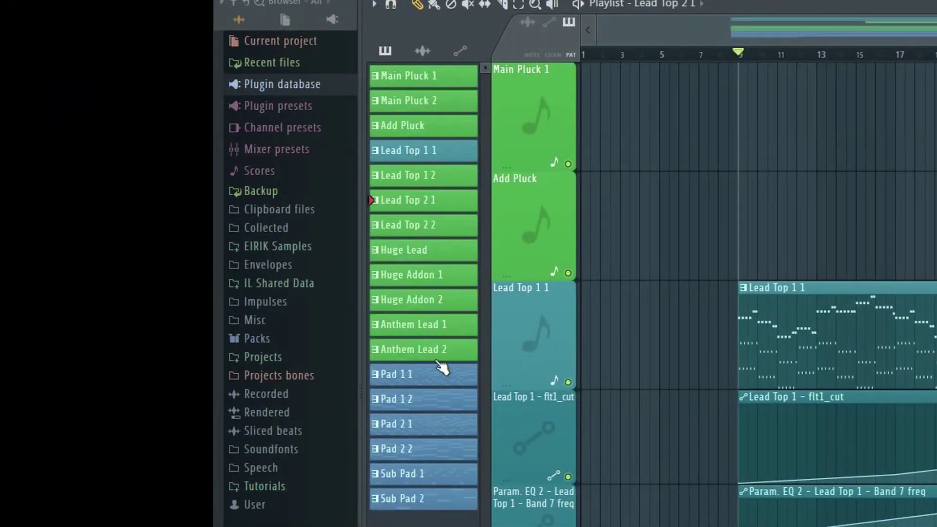
left_click_drag(435, 378, 681, 193)
left_click_drag(397, 473, 622, 133)
right_click(729, 125)
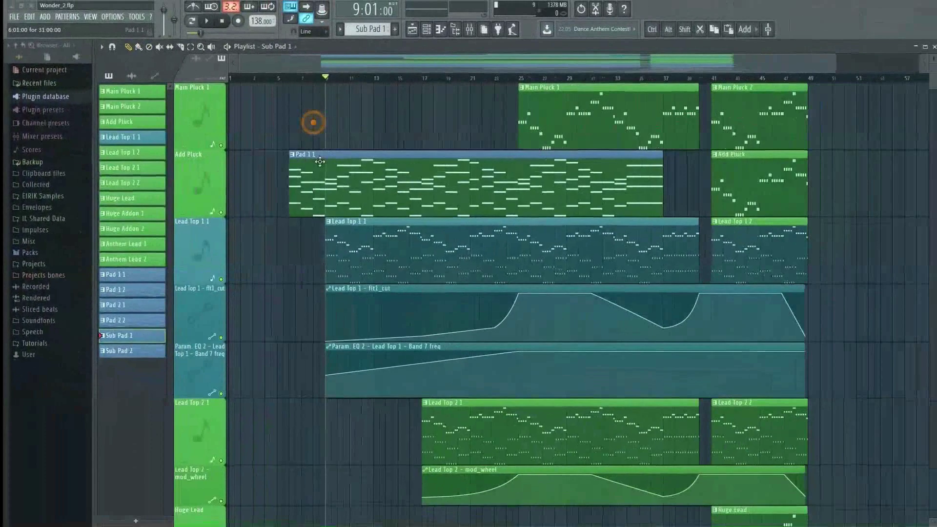
right_click(730, 211)
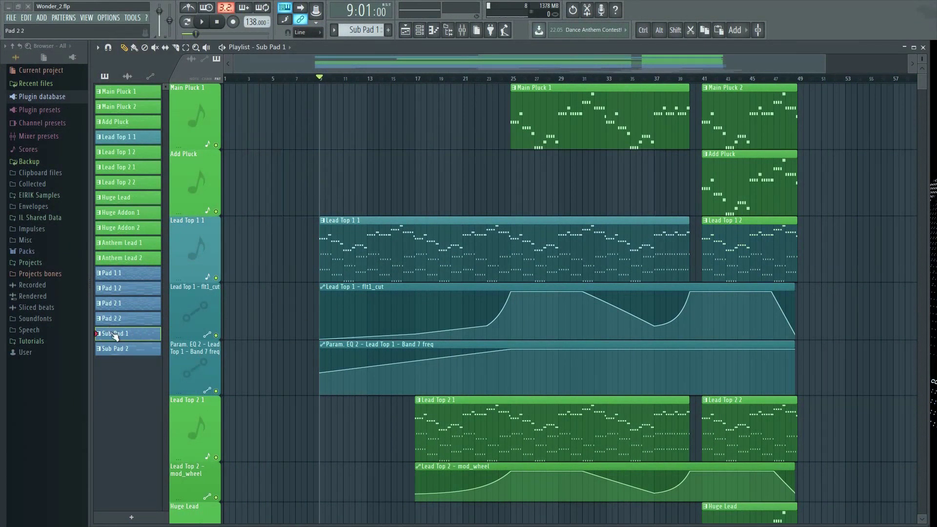
Step: Select all of the Pad 2 1 pattern's clips in the playlist
right_click(132, 300)
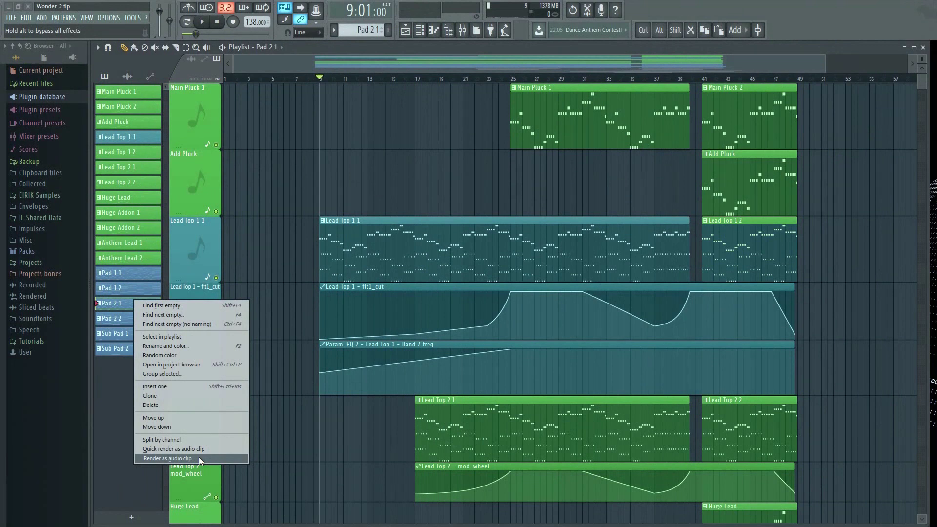
left_click(183, 337)
scroll(362, 363, "down", 3)
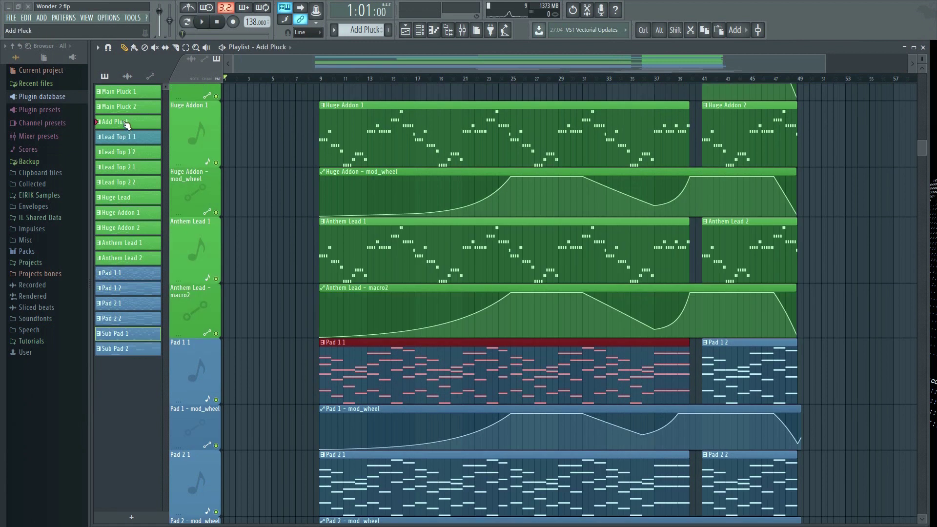
Step: Render the Add Pluck pattern as an audio clip
right_click(125, 122)
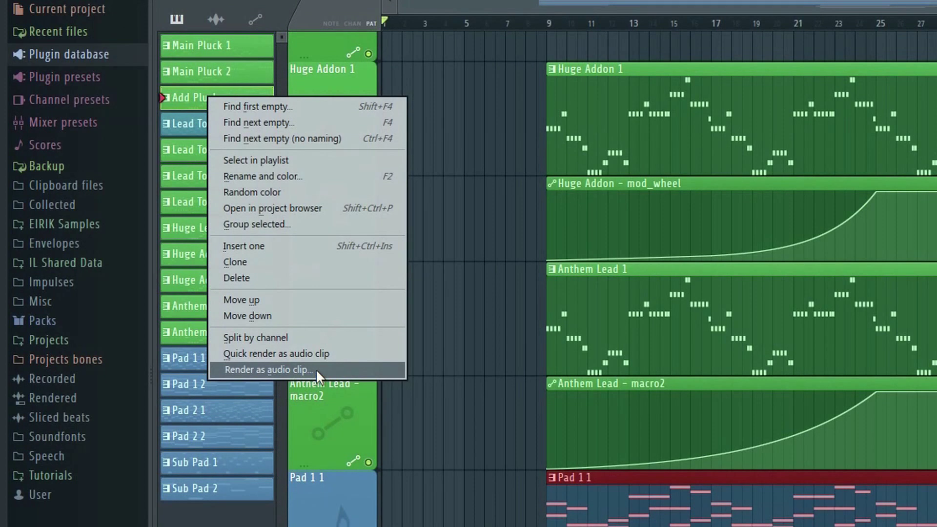
left_click(314, 370)
left_click(539, 348)
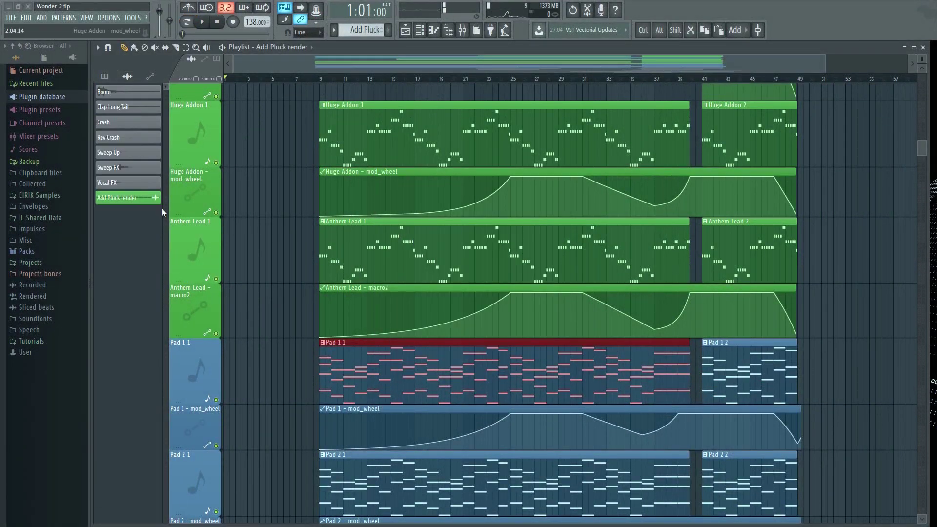
Step: Place the Add Pluck render clip near bar 2 and preview it
left_click_drag(122, 199, 253, 98)
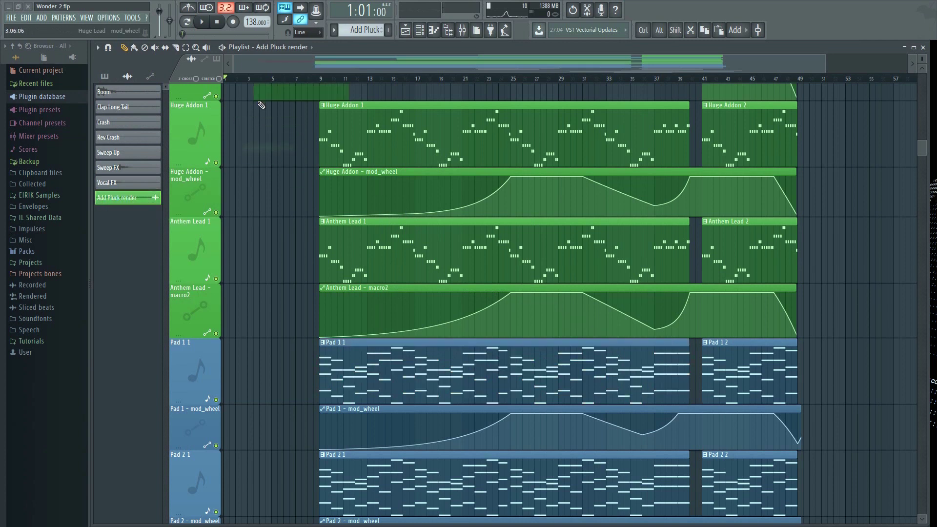
scroll(299, 179, "up", 4)
left_click(278, 270, "alt")
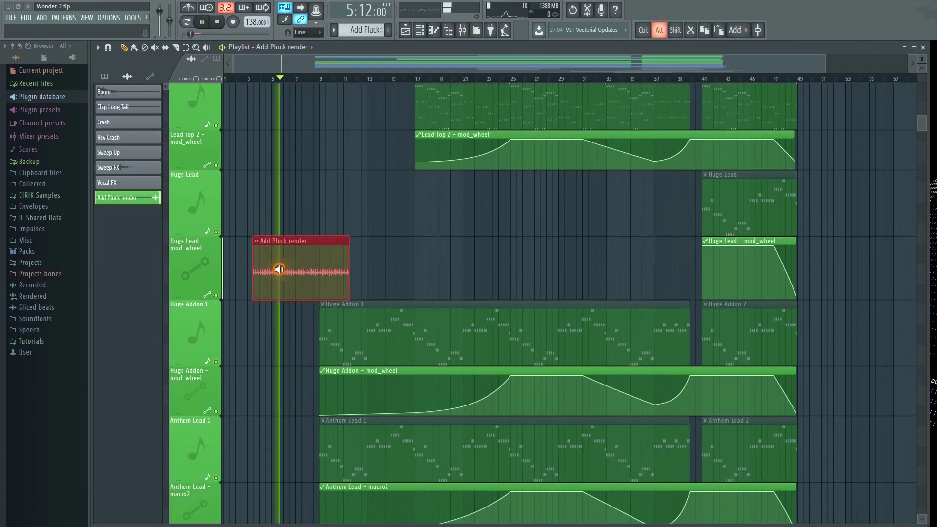
left_click_drag(279, 270, 278, 270)
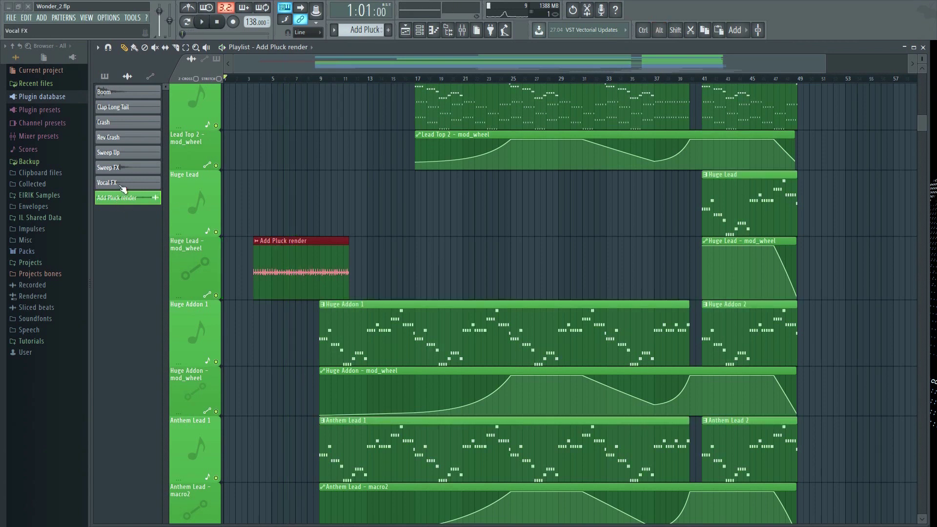
left_click(104, 76)
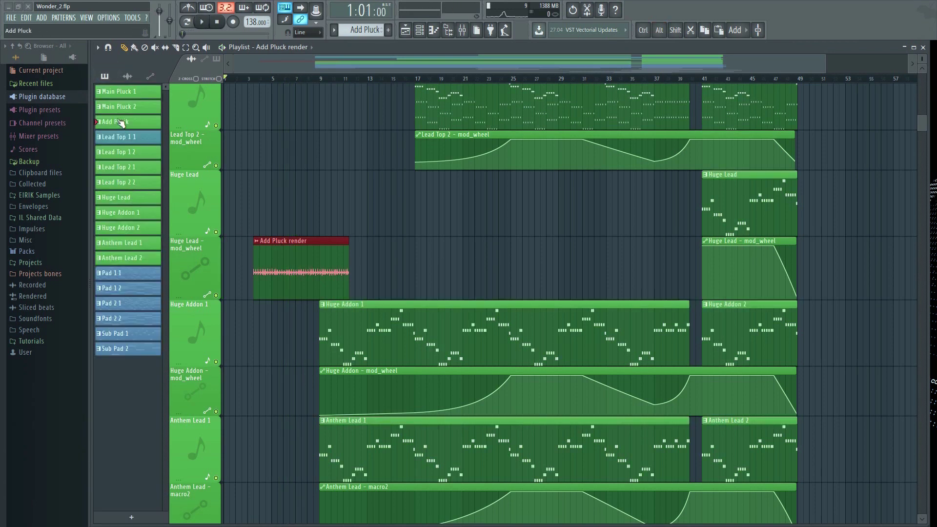
Step: Quick-render Add Pluck as a second audio clip and shift the playlist window right
right_click(116, 119)
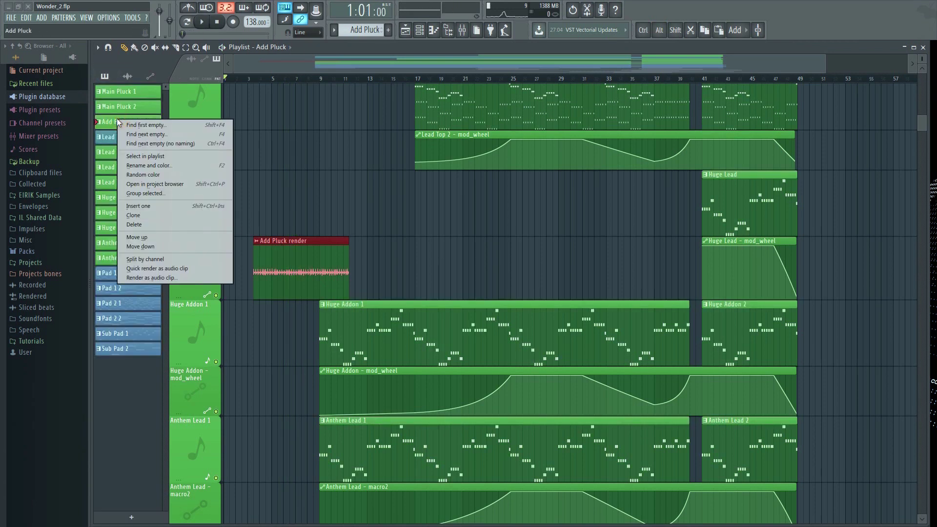
left_click(169, 268)
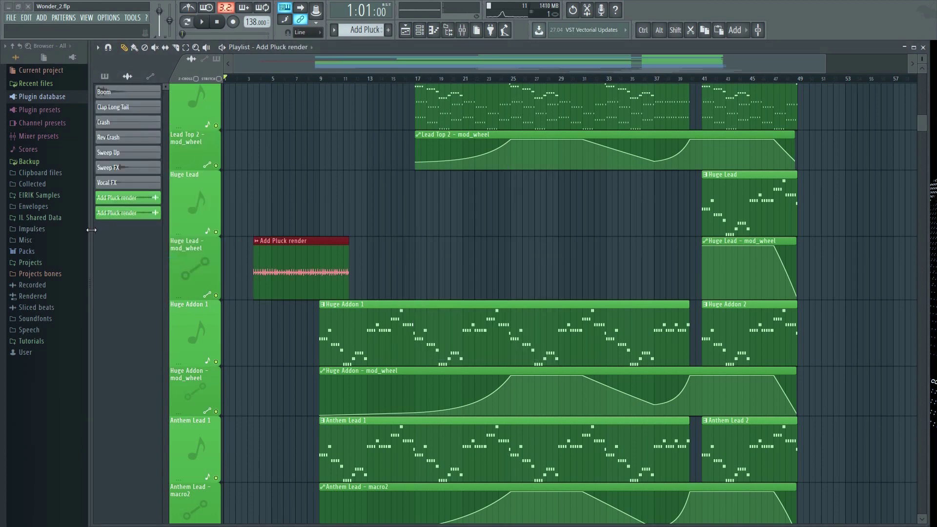
left_click_drag(91, 230, 335, 250)
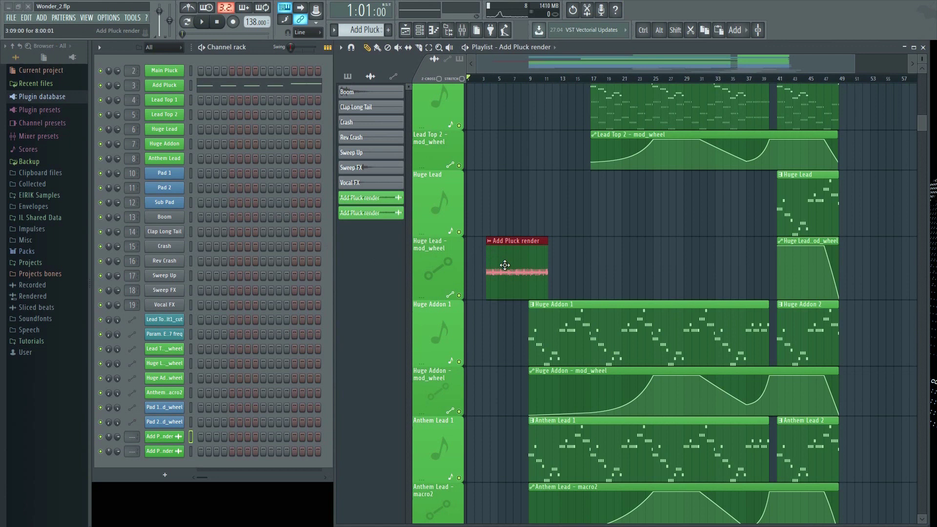
Step: Test-place the second render on the Huge Lead track, undo it, and re-widen the playlist
left_click(370, 213)
left_click(487, 206)
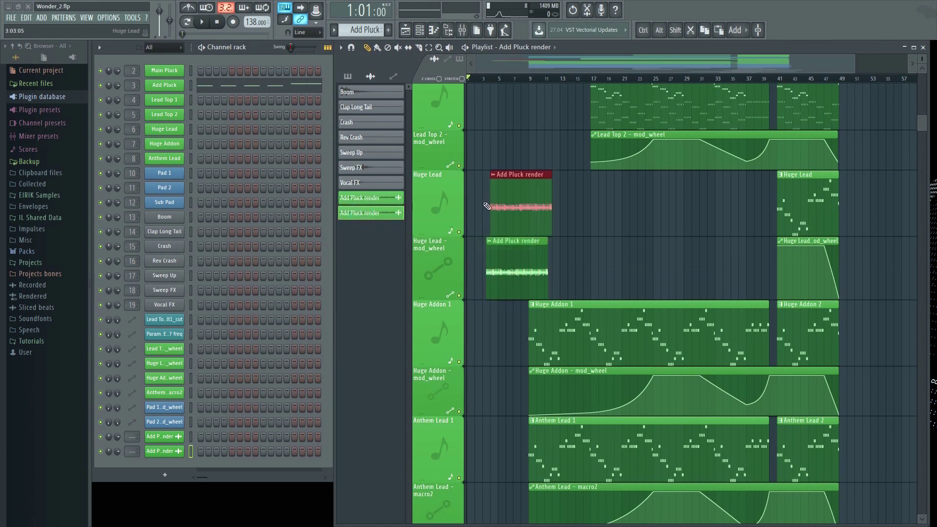
key("ctrl+z")
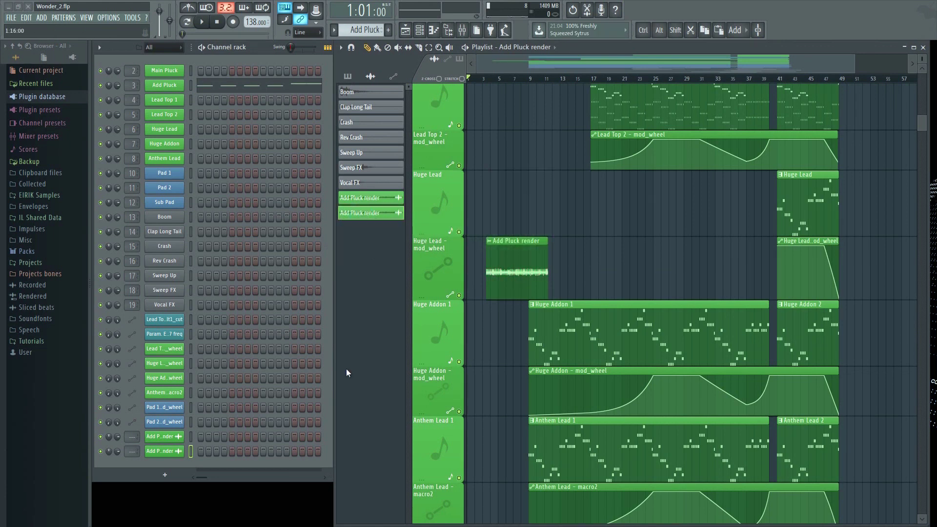
left_click_drag(334, 366, 94, 359)
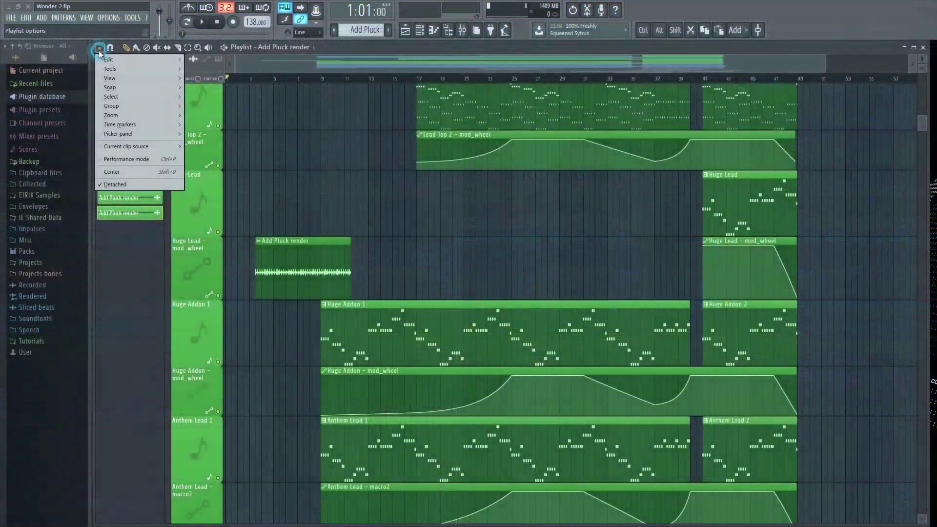
Step: Disable the mini playlist preview under Playlist options > View
mouse_move(142, 80)
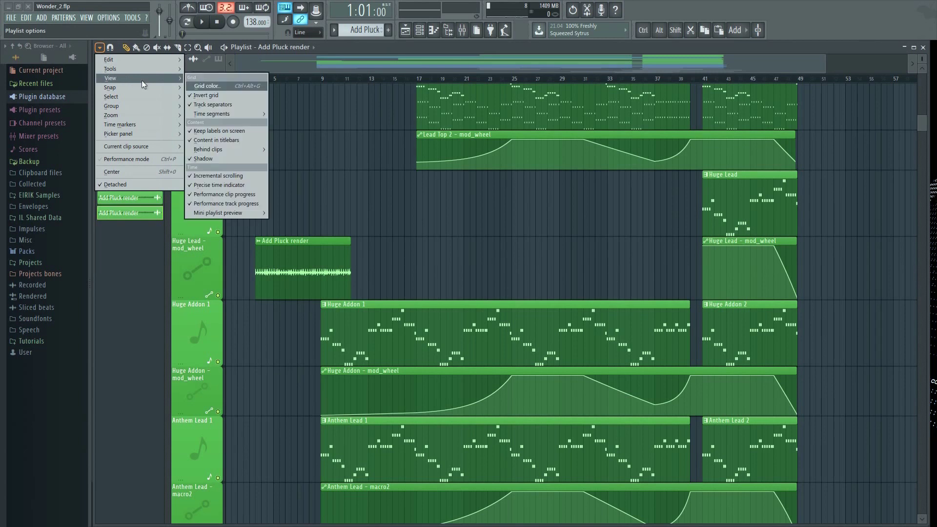
mouse_move(250, 213)
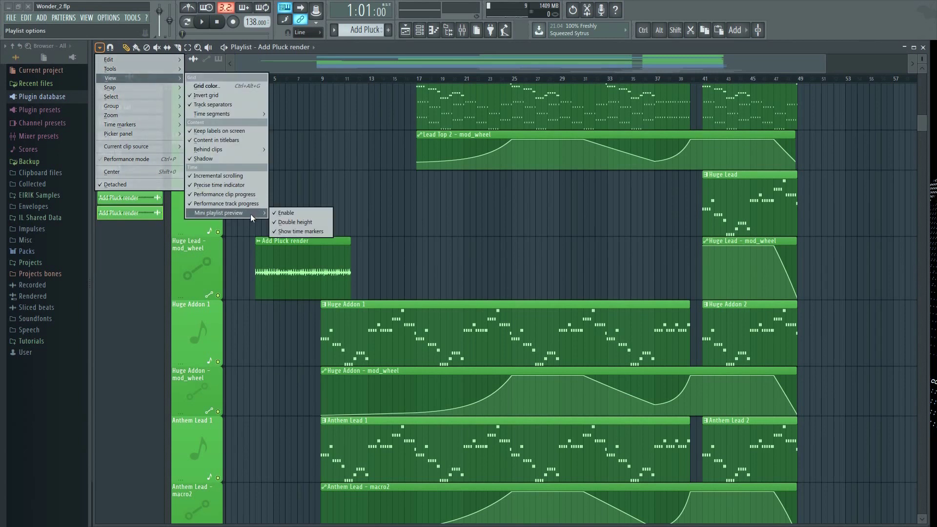
left_click(303, 213)
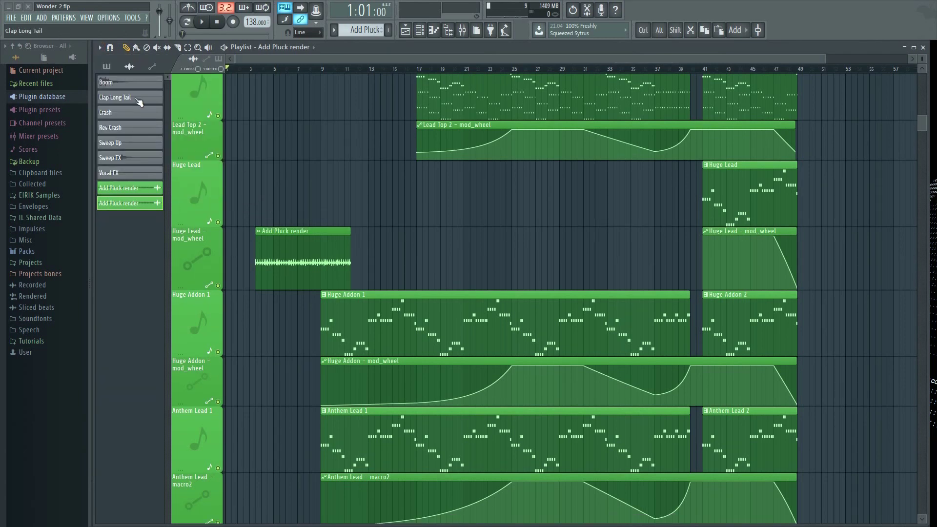
Step: Turn the mini playlist preview back on
left_click(99, 47)
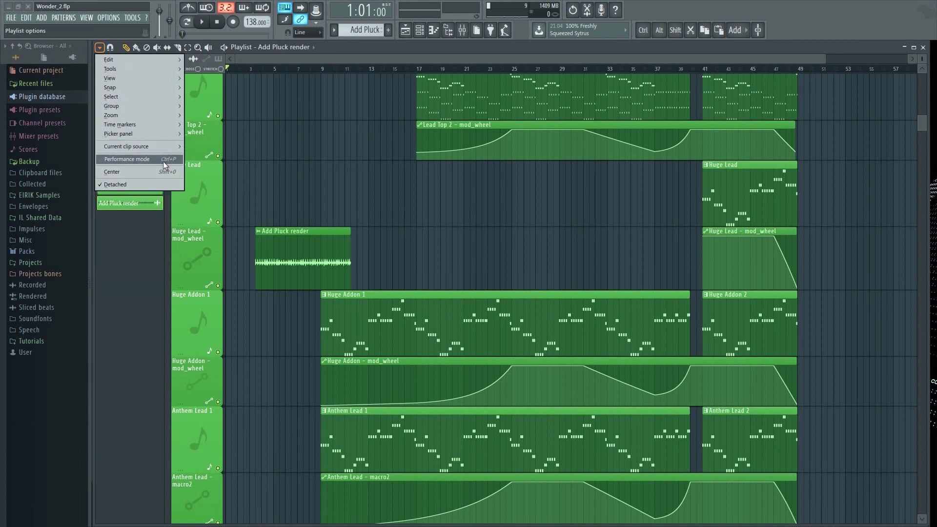
mouse_move(139, 99)
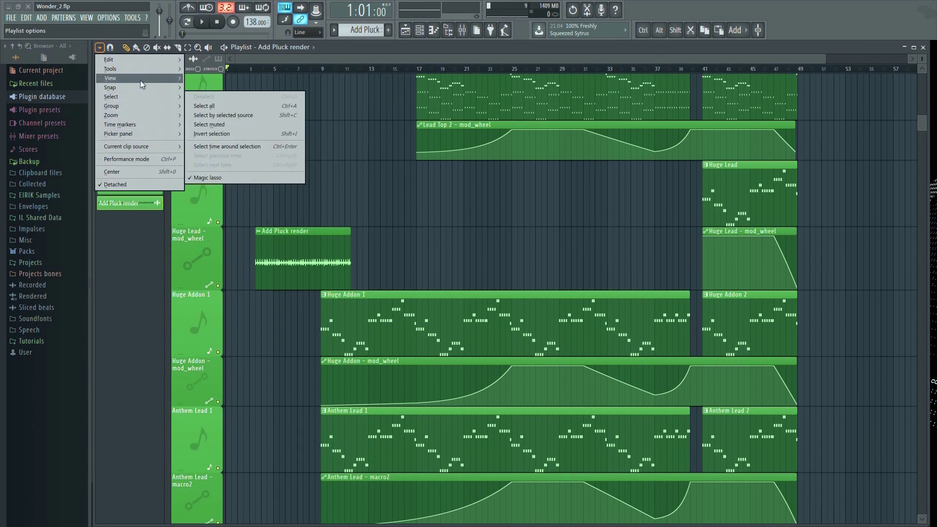
mouse_move(140, 79)
mouse_move(254, 212)
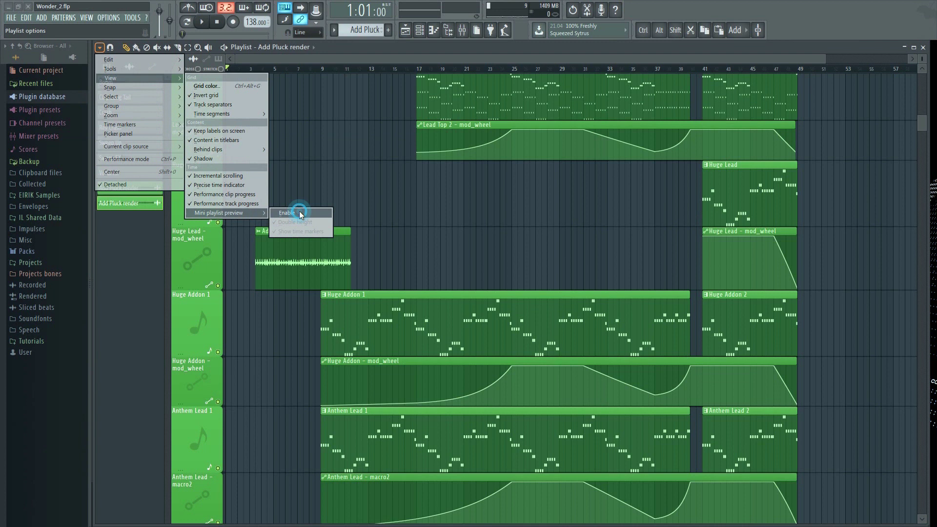
left_click(299, 213)
left_click(100, 48)
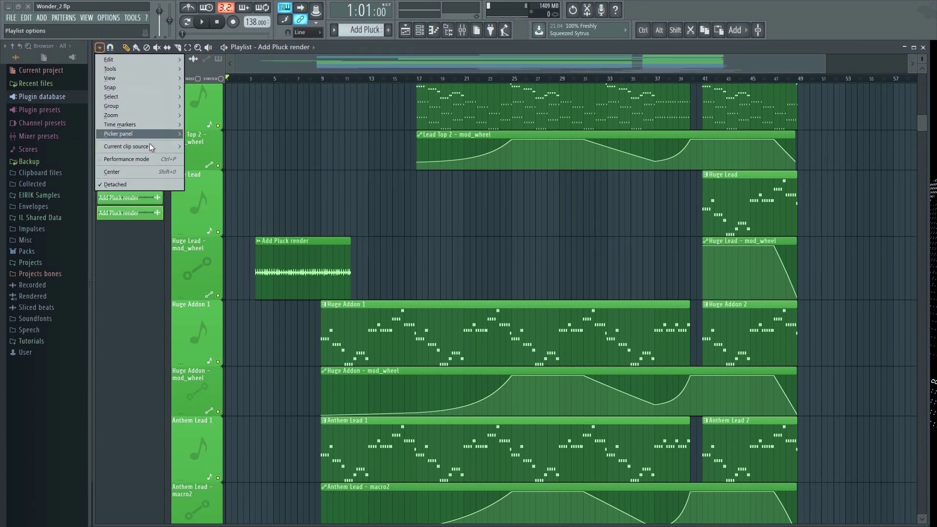
Step: Disable the picker panel, then enable it again from Playlist options
mouse_move(138, 111)
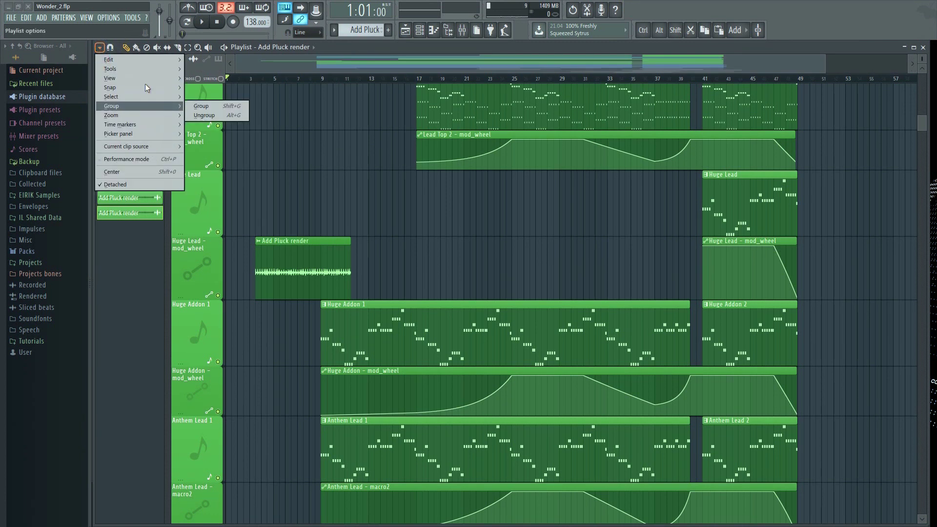
mouse_move(144, 77)
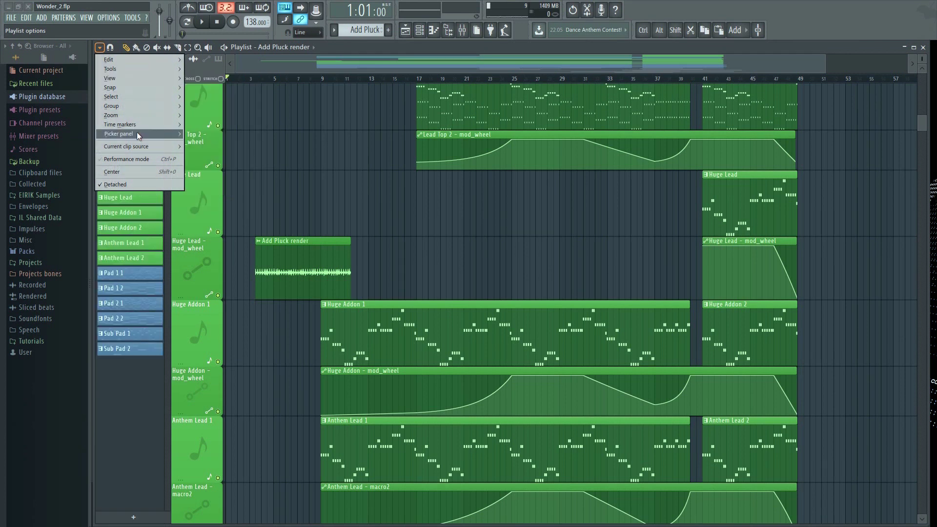
mouse_move(137, 132)
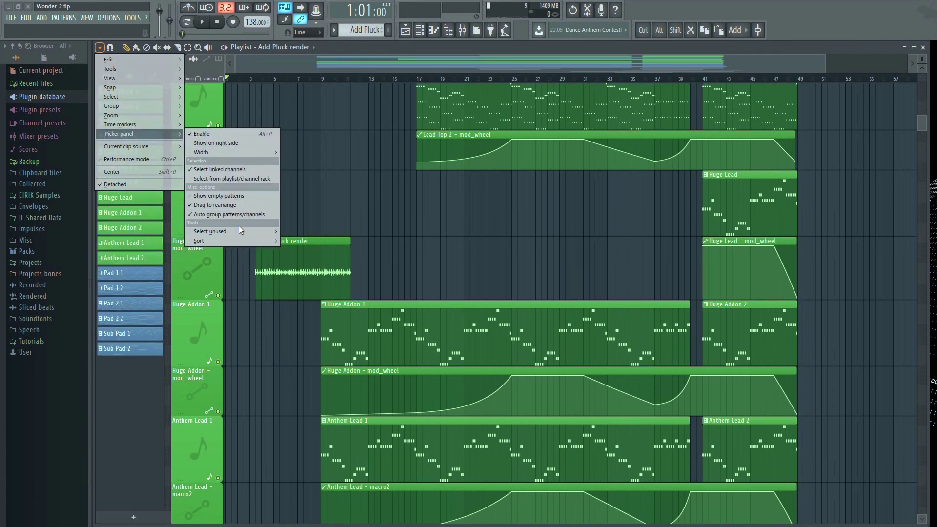
left_click(227, 134)
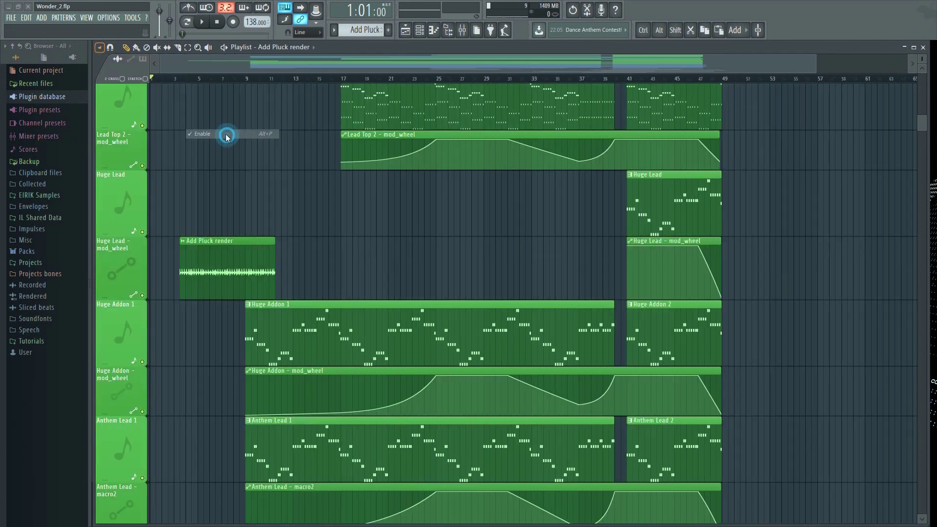
left_click(99, 49)
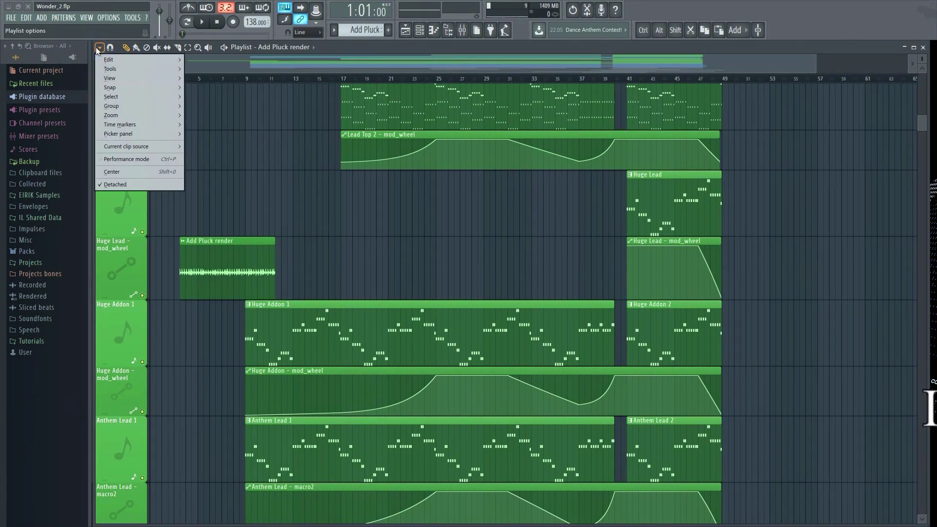
mouse_move(141, 134)
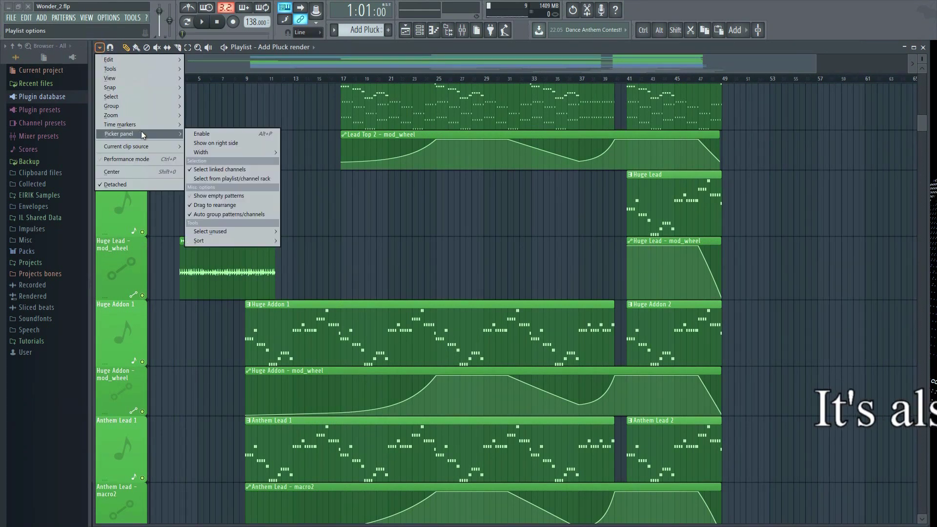
left_click(213, 134)
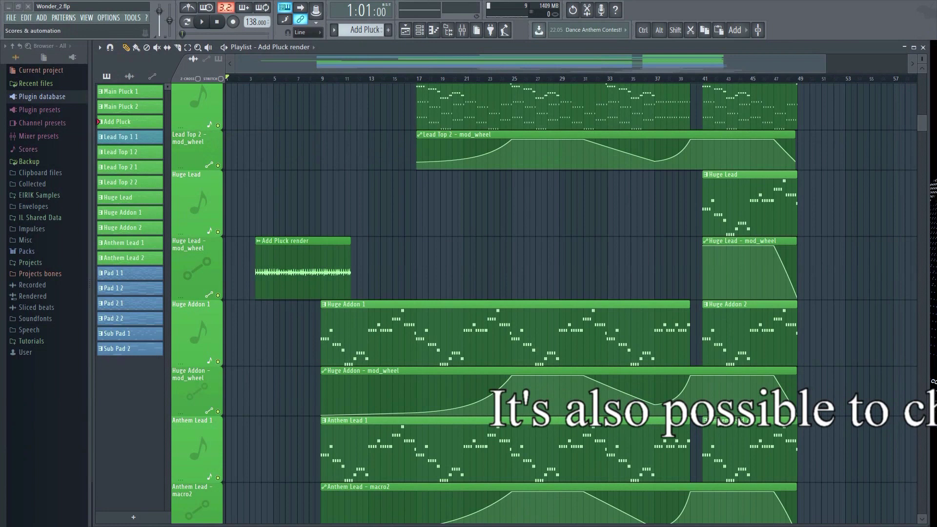
Step: Set the picker panel width to Large, then to Small
left_click(99, 48)
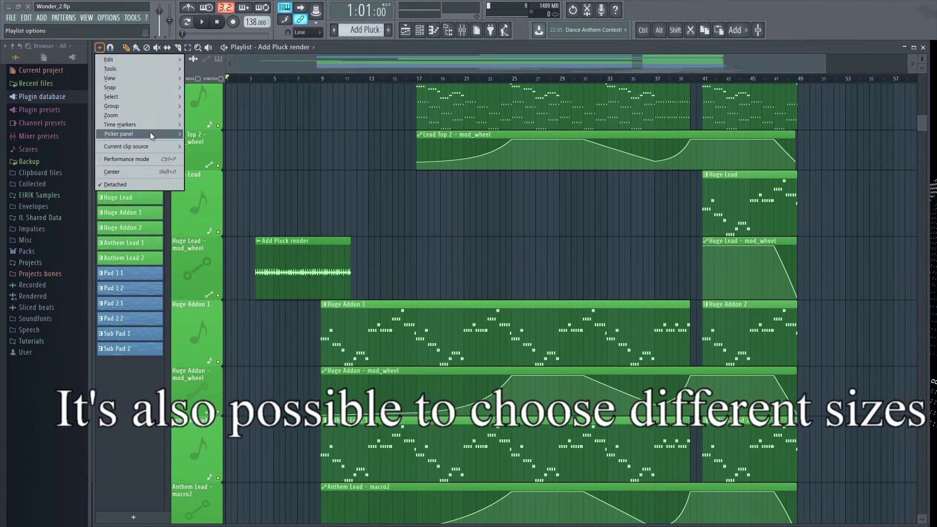
mouse_move(150, 133)
mouse_move(227, 151)
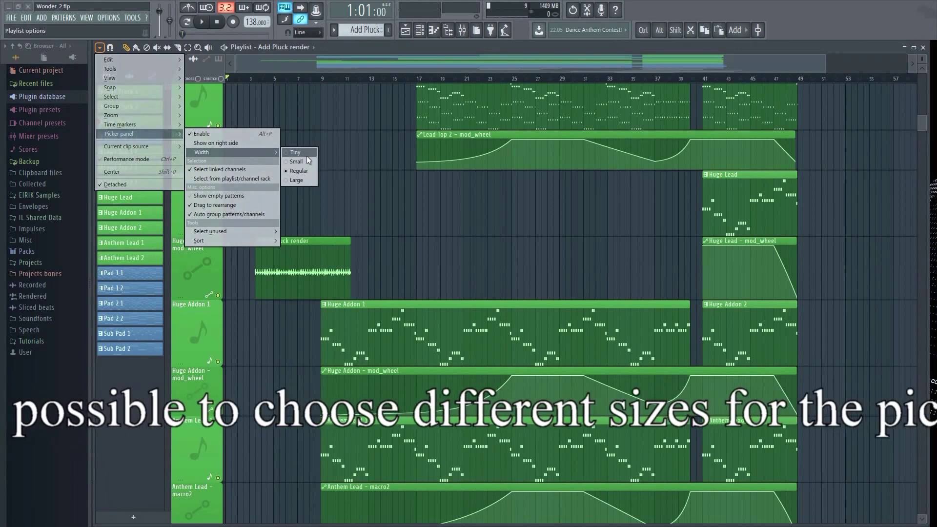
left_click(302, 180)
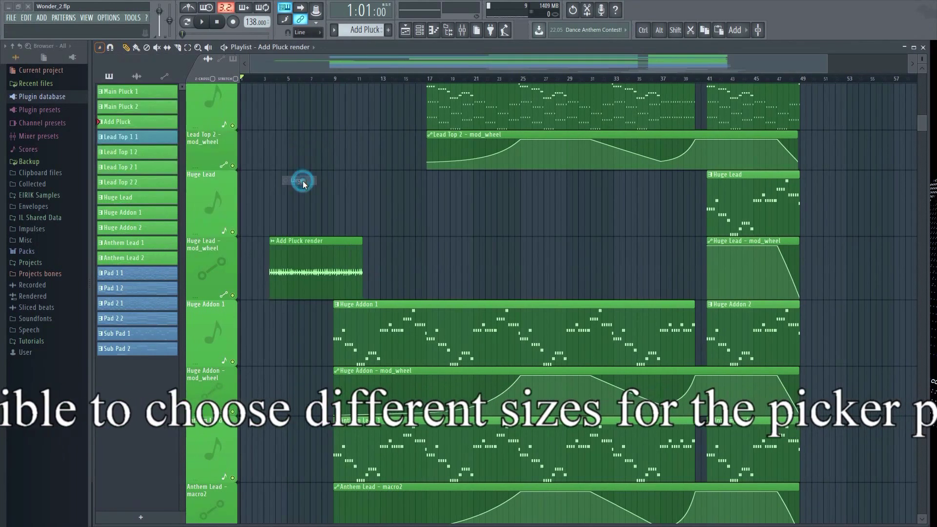
left_click(99, 48)
mouse_move(152, 132)
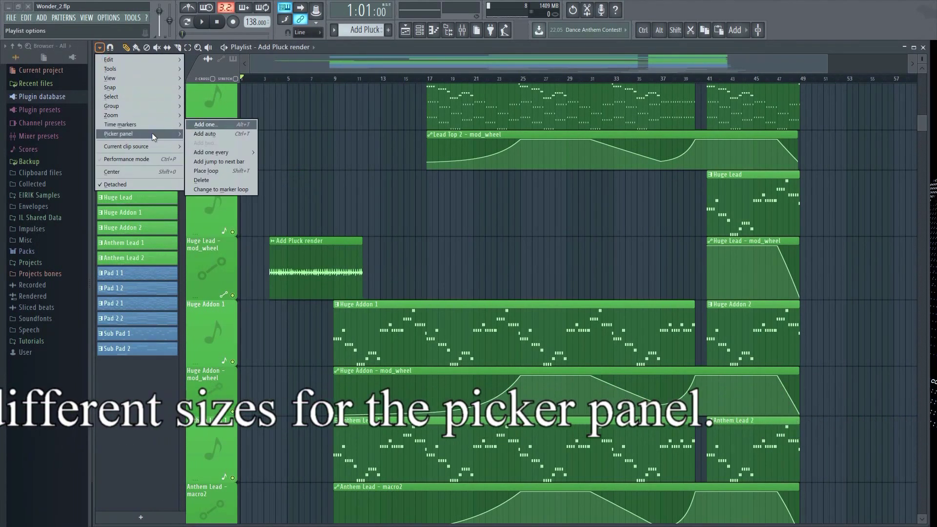
mouse_move(232, 153)
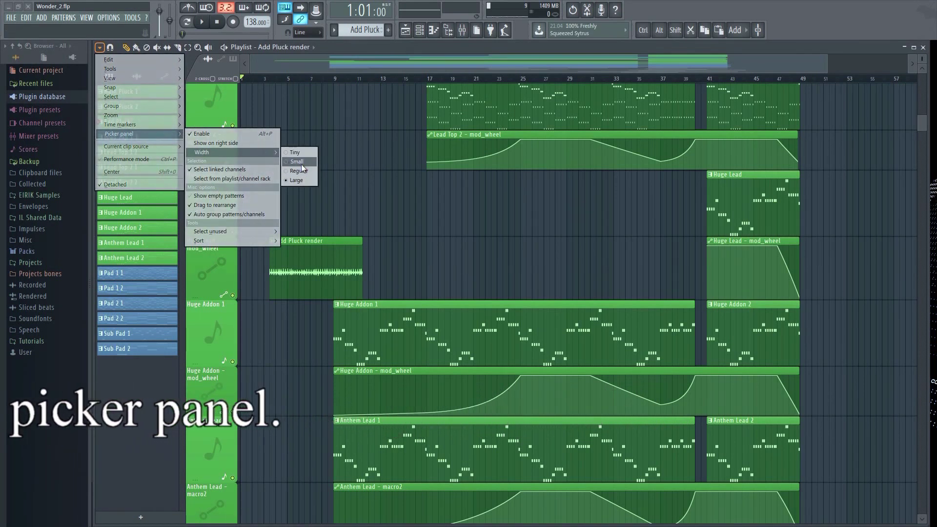
left_click(294, 152)
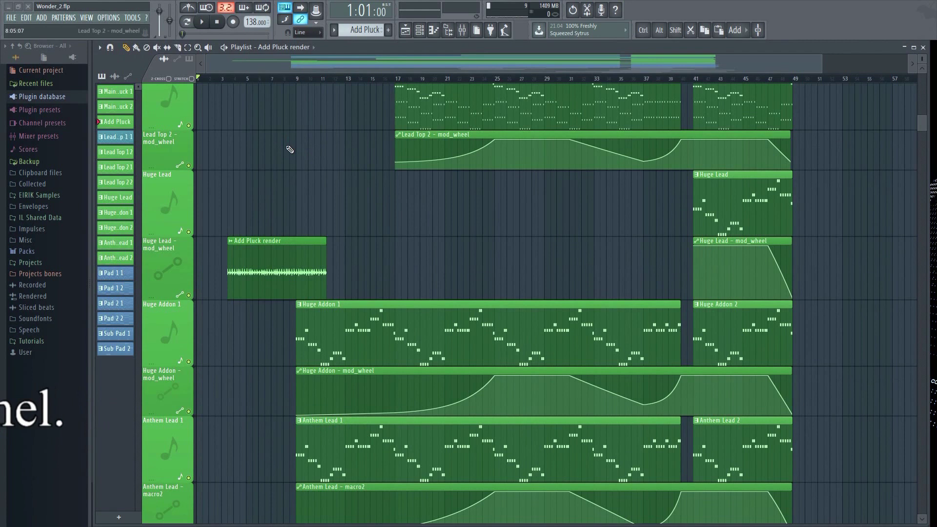
Step: Set the picker panel width back to Regular
left_click(100, 47)
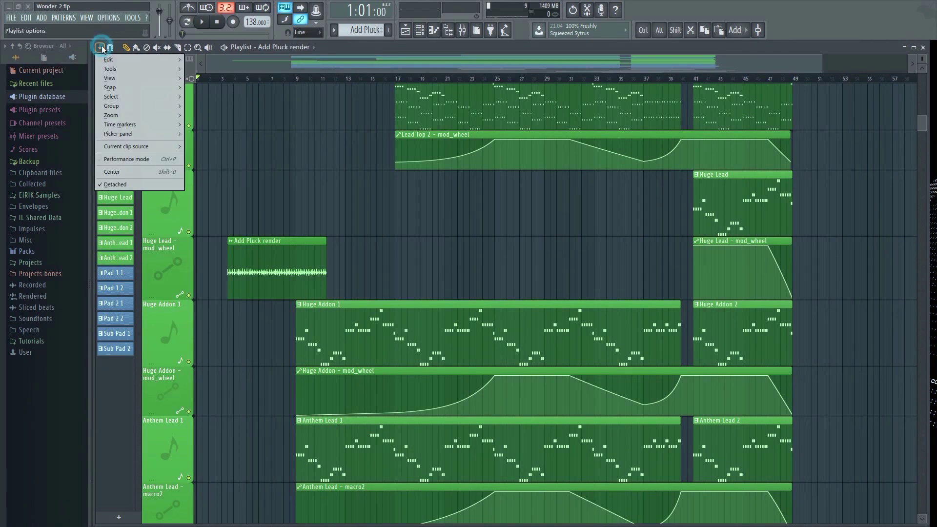
mouse_move(166, 134)
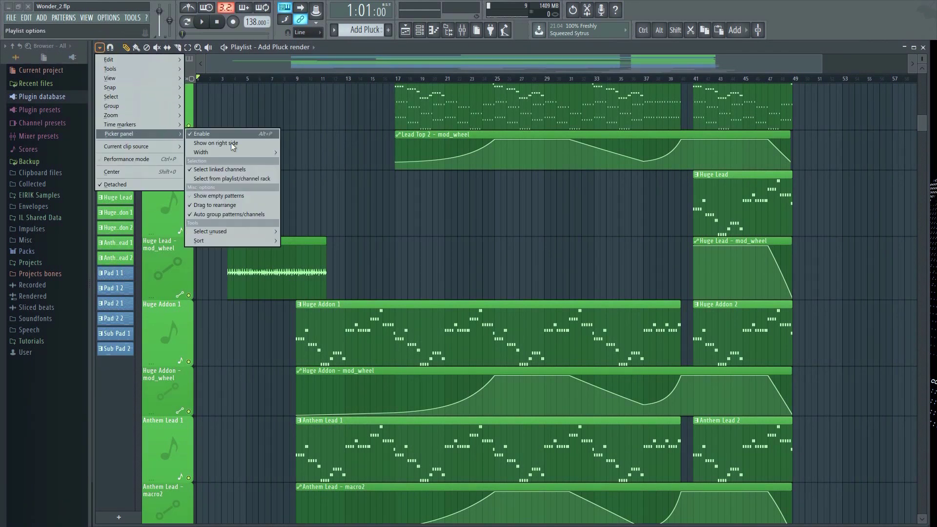
mouse_move(238, 152)
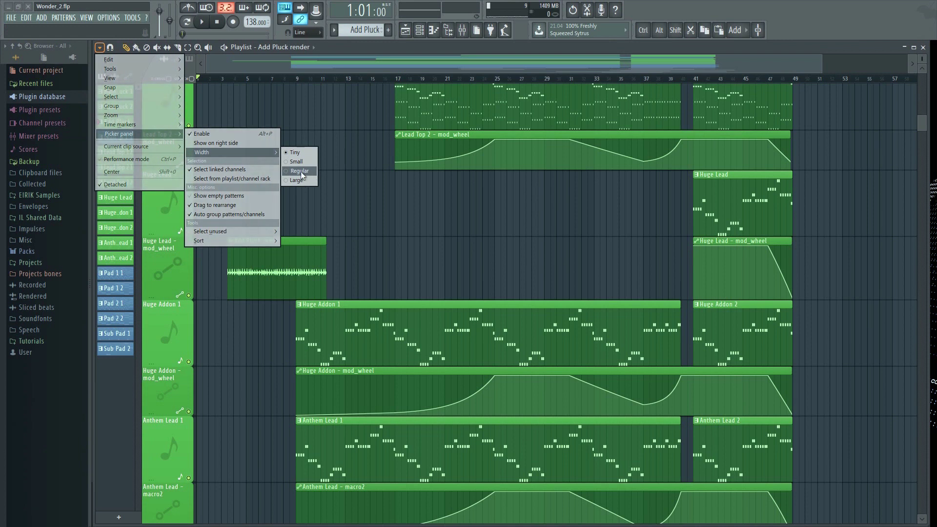
left_click(299, 171)
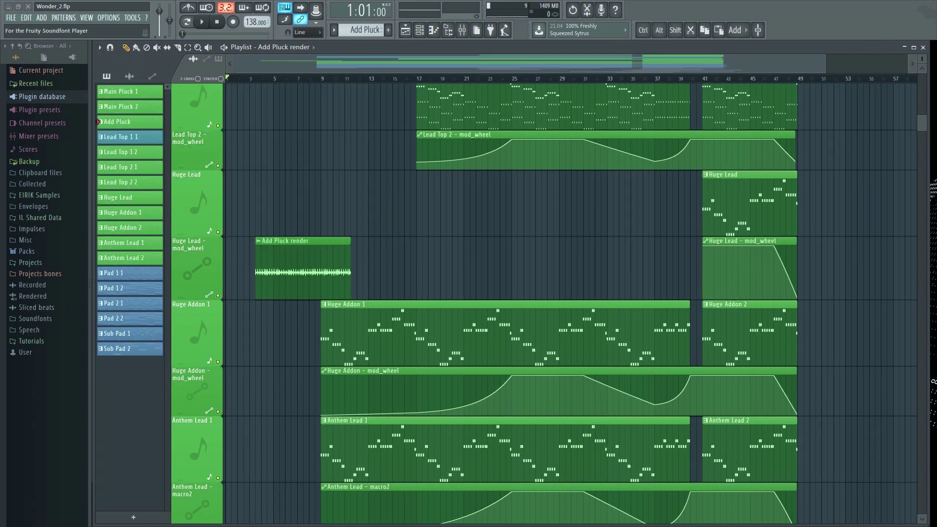
Step: Open Lead Top 2 in the piano roll, enable its mini preview, and scrub to bars 16–18 and back
key("F7")
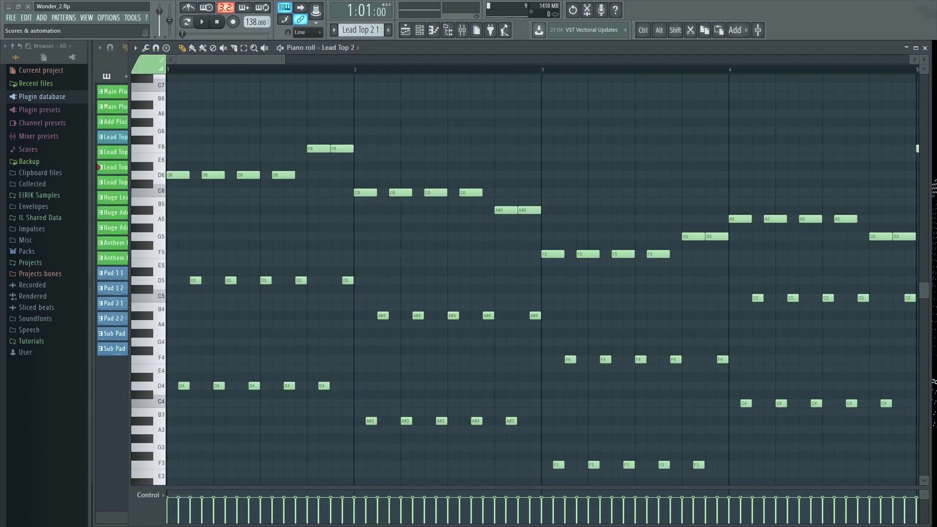
left_click(135, 47)
mouse_move(167, 99)
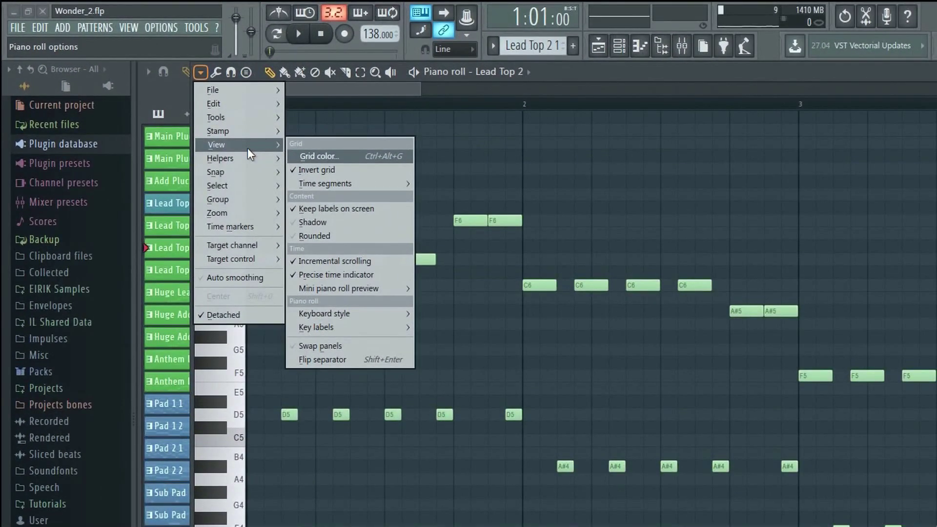
mouse_move(399, 292)
left_click(450, 287)
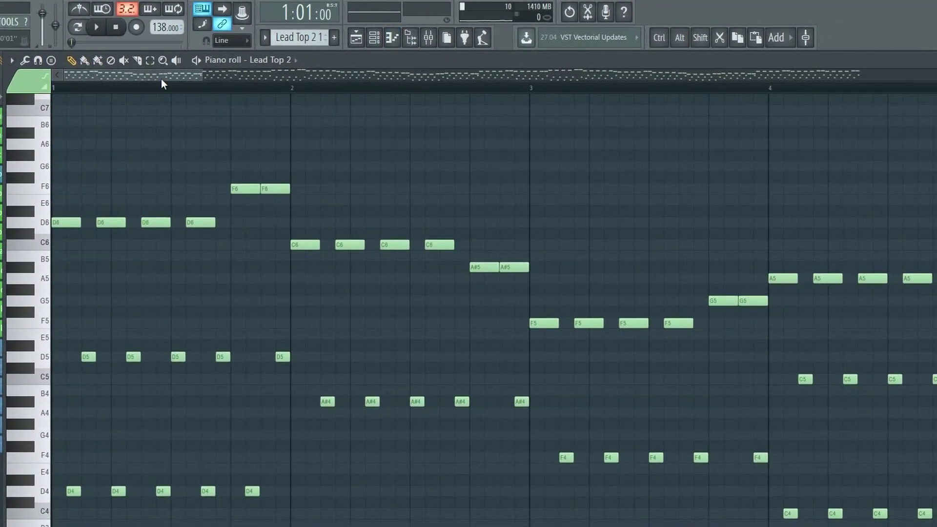
left_click_drag(161, 82, 837, 90)
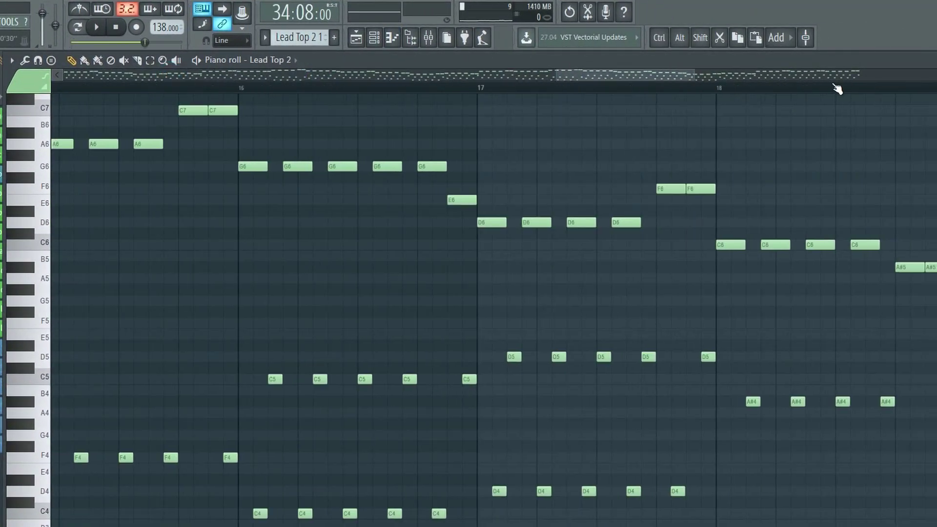
left_click_drag(581, 85, 97, 88)
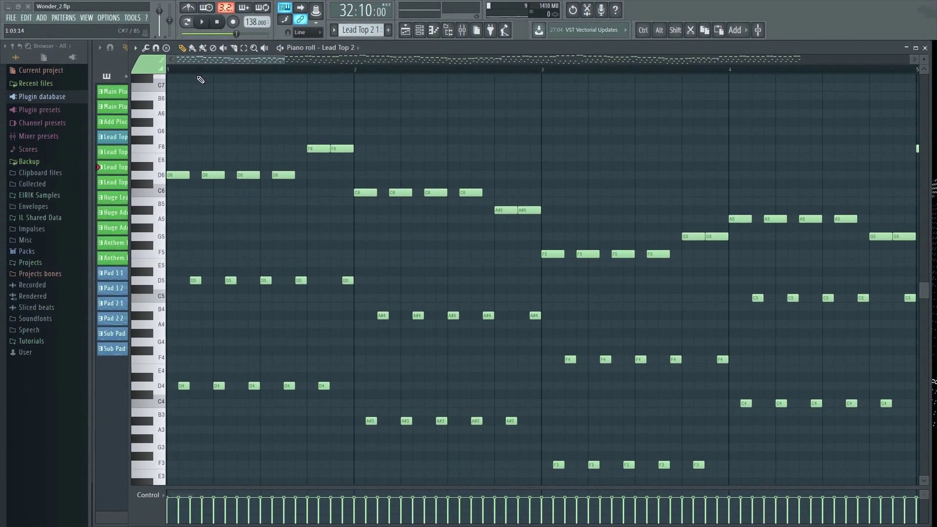
left_click(135, 47)
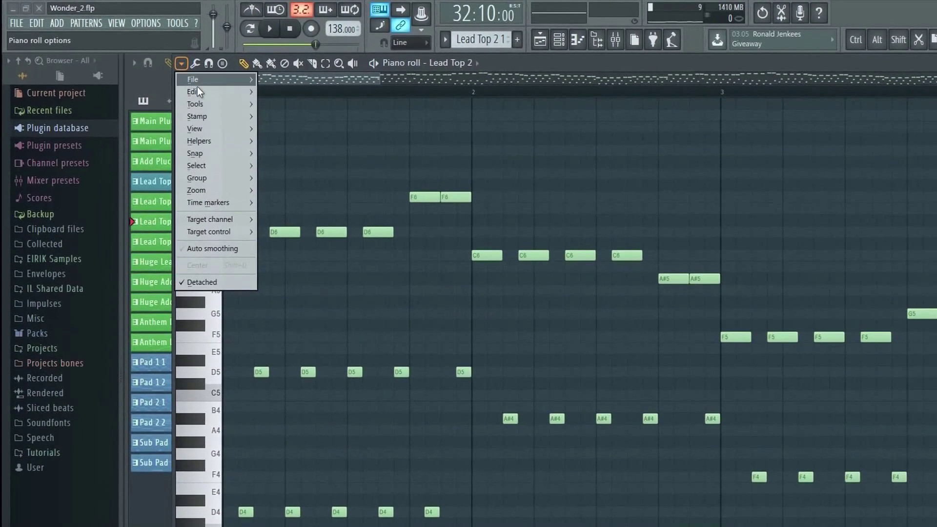
mouse_move(214, 129)
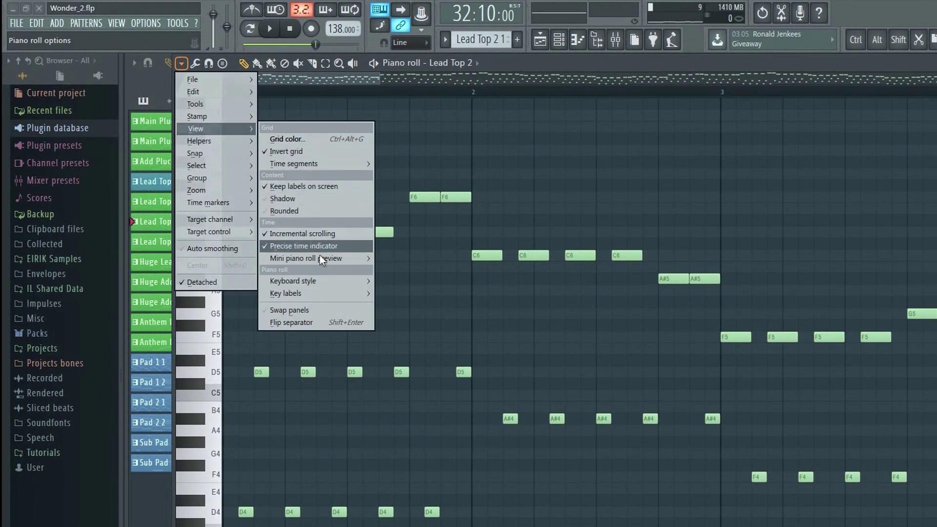
mouse_move(338, 281)
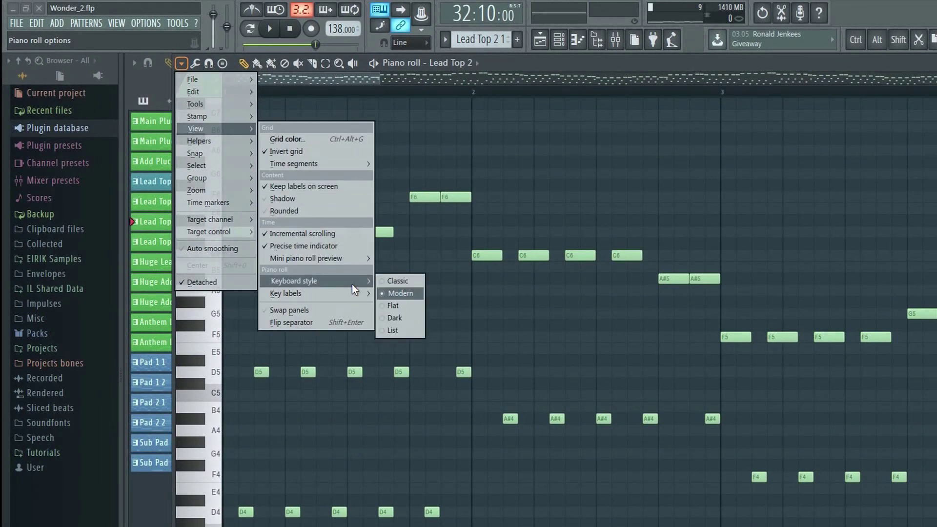
left_click(396, 318)
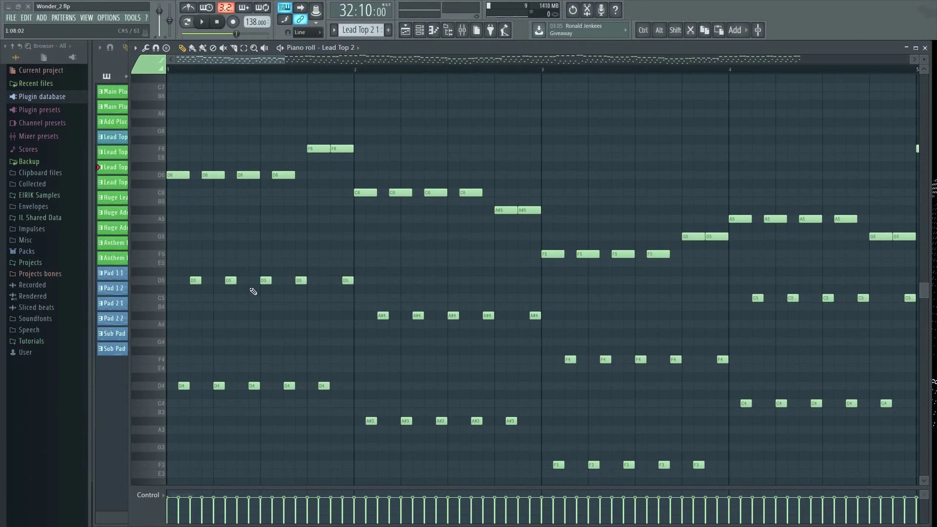
left_click(135, 47)
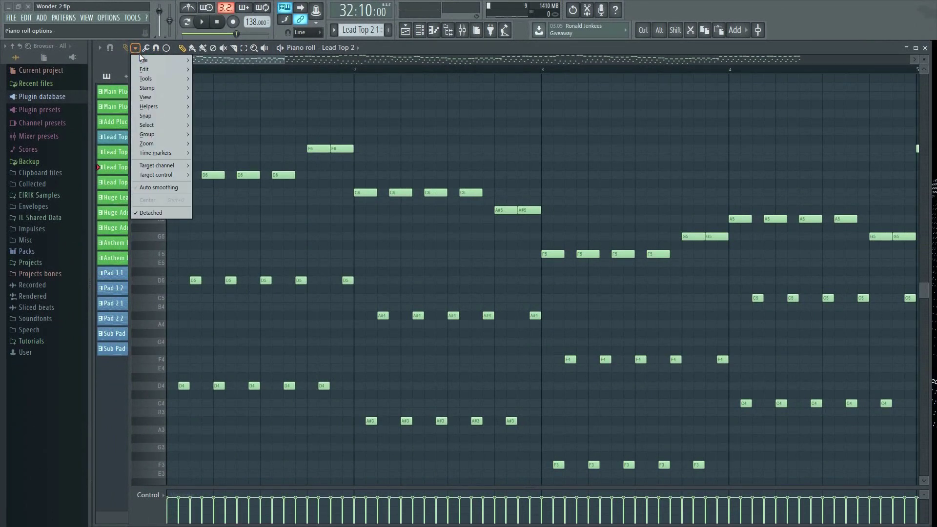
mouse_move(166, 97)
mouse_move(260, 213)
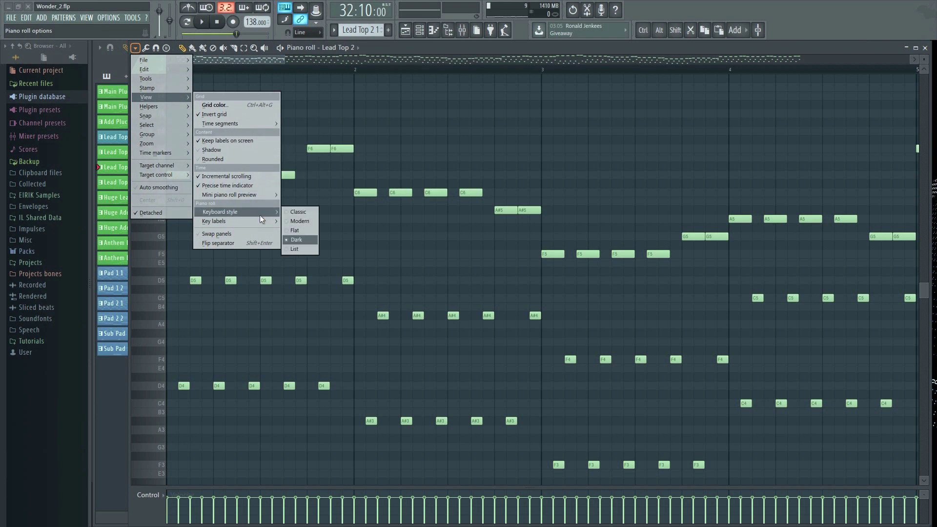
left_click(299, 215)
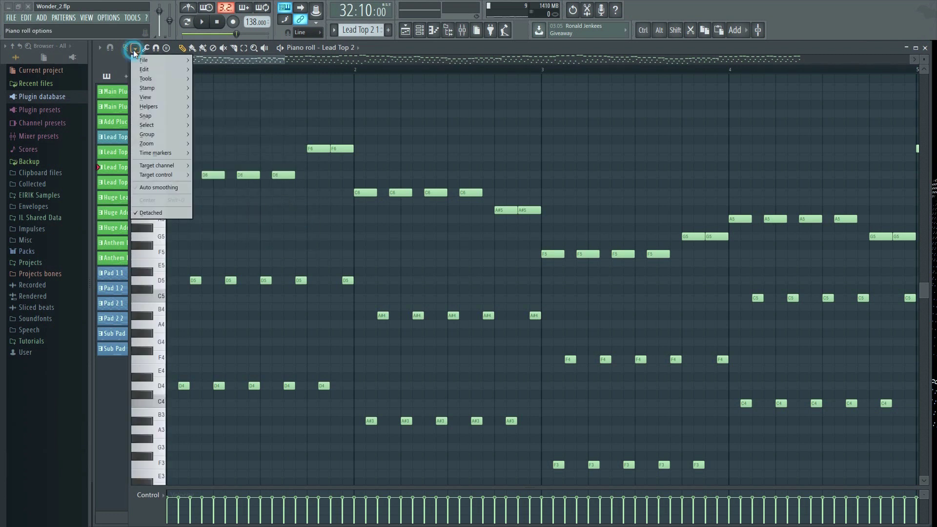
mouse_move(168, 97)
mouse_move(244, 212)
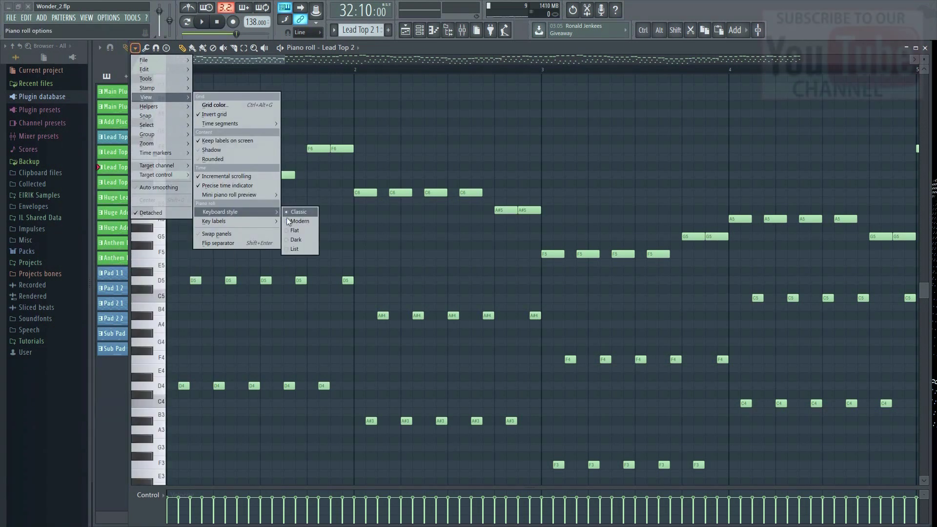
left_click(289, 221)
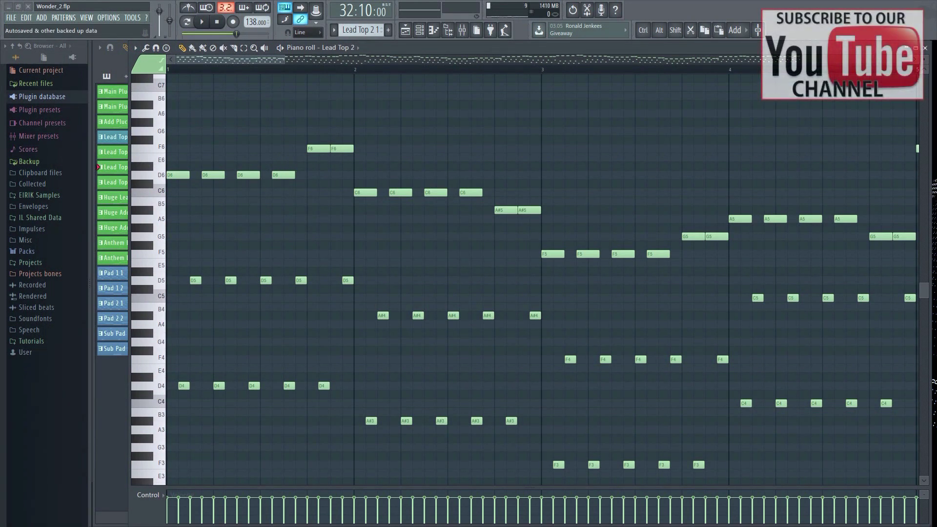
Step: Create four empty patterns named test1, test2, test3 and test4
key("F5")
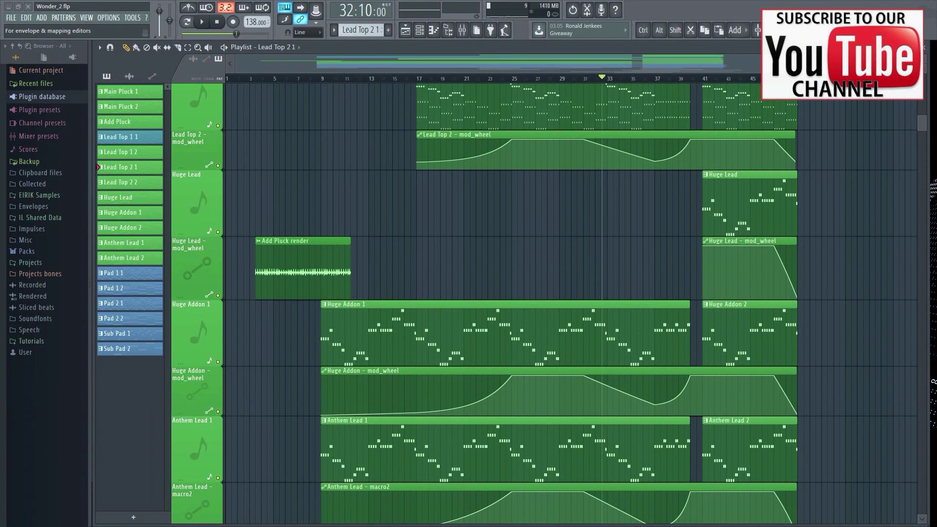
left_click(387, 30)
type("t")
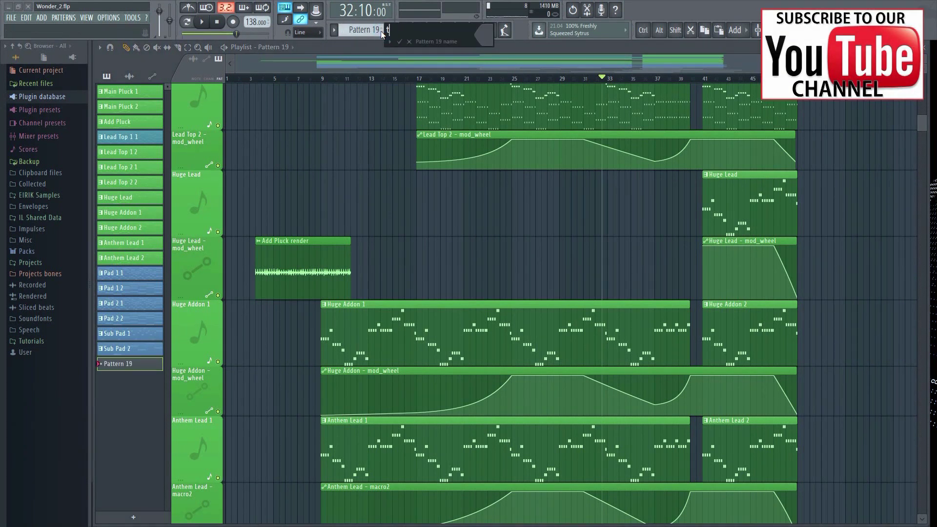
type("est1")
key("Return")
left_click(387, 30)
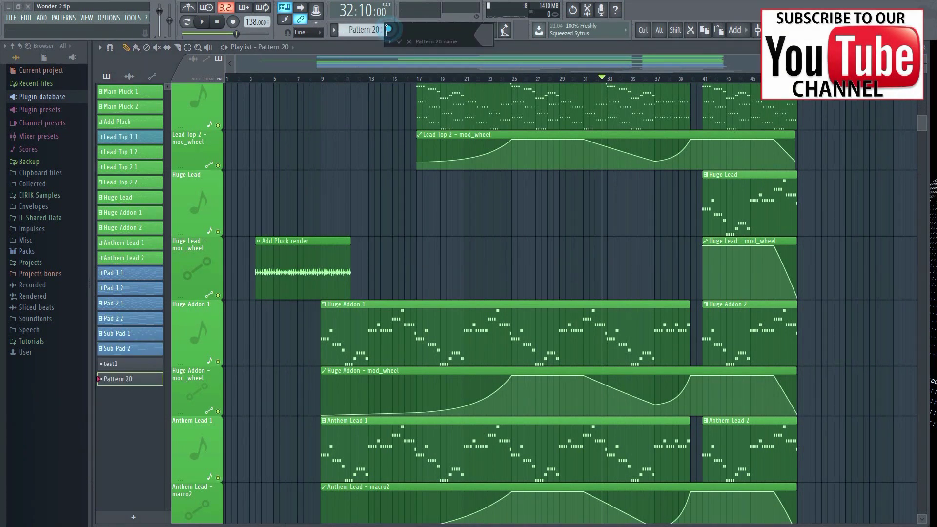
type("test2")
key("Return")
left_click(387, 30)
type("test")
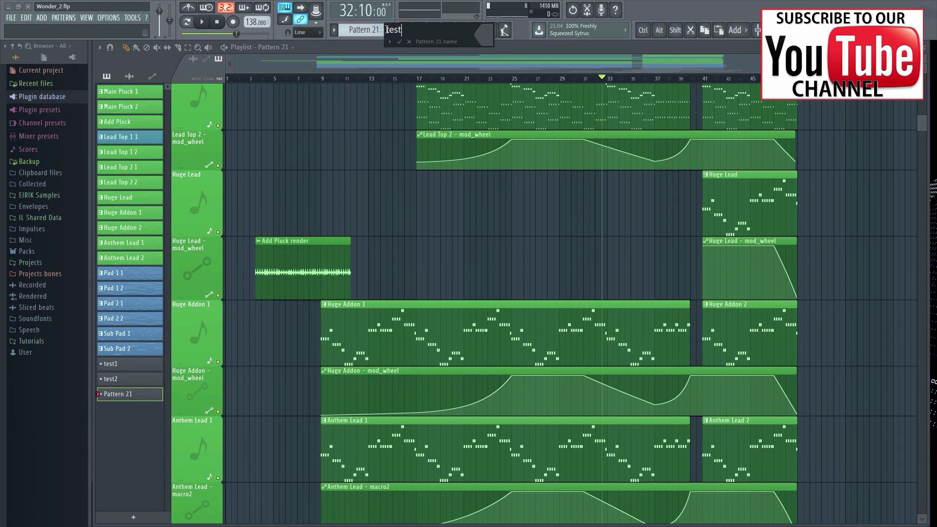
type("4")
key("BackSpace")
type("3")
key("Return")
left_click(387, 30)
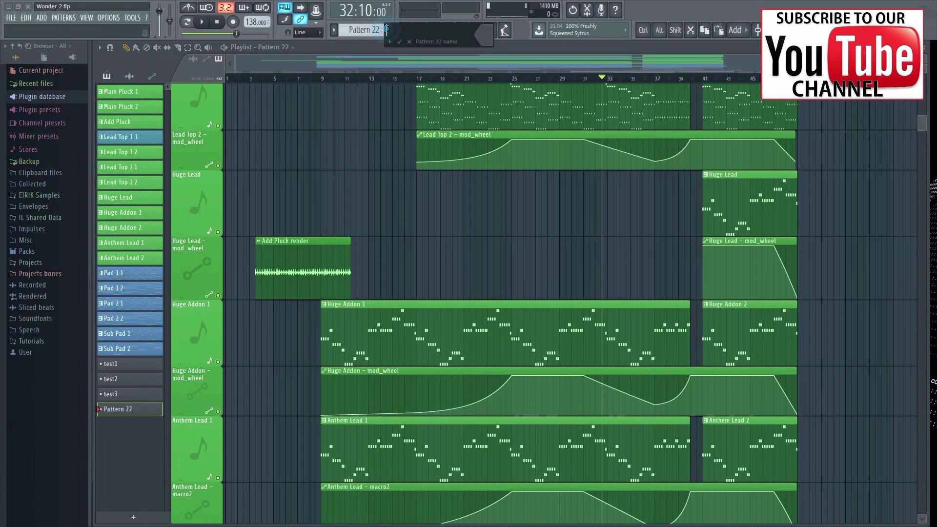
type("test4")
key("Return")
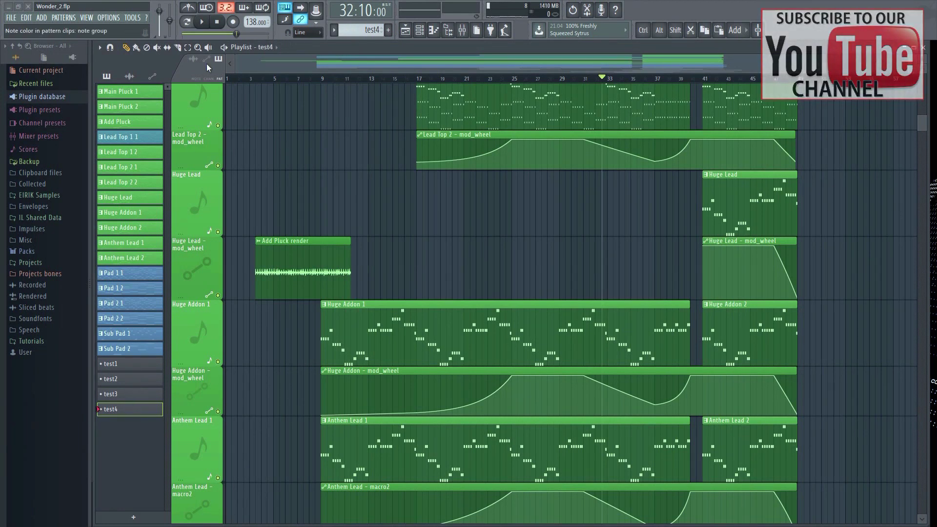
Step: Select the unused patterns via Picker panel > Select unused and delete them
left_click(99, 47)
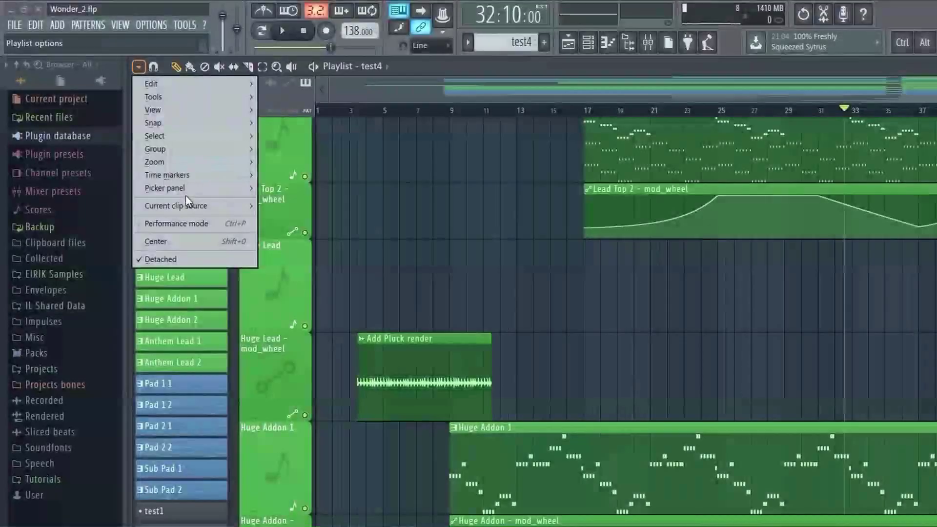
mouse_move(186, 189)
mouse_move(300, 343)
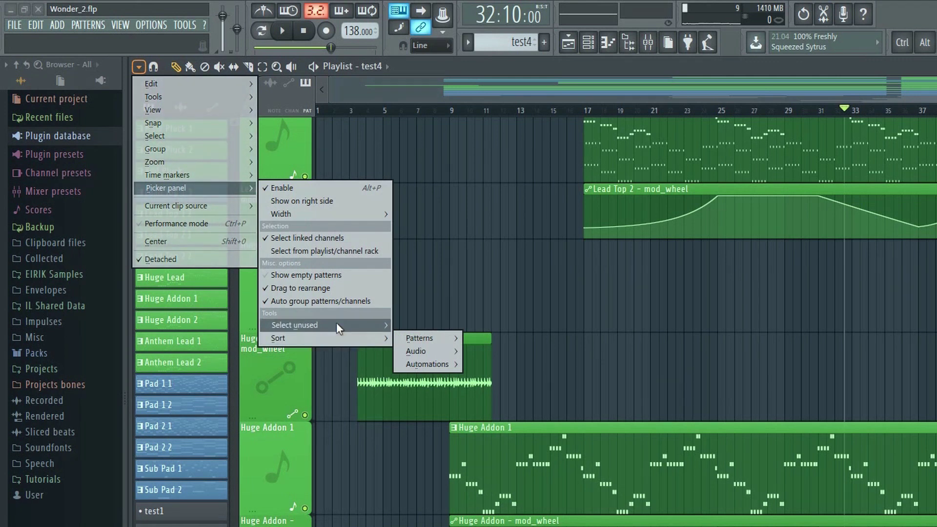
mouse_move(336, 323)
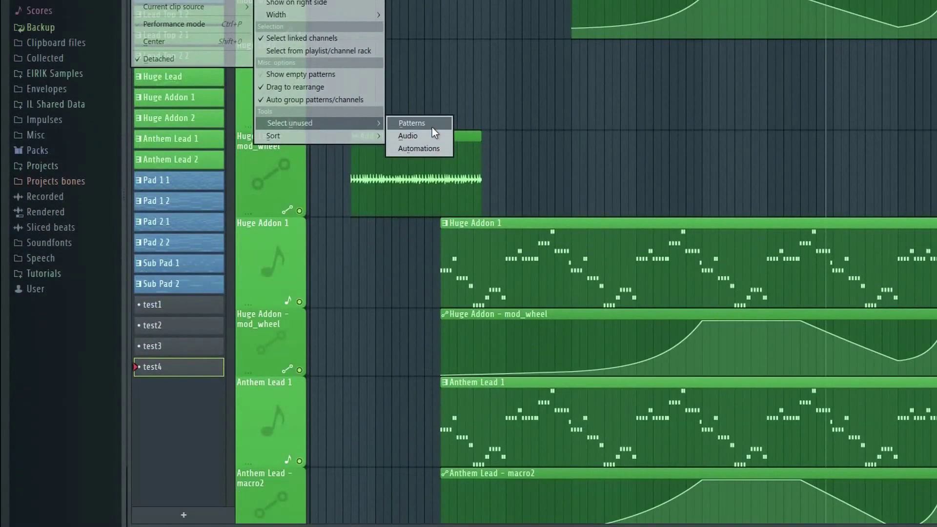
left_click(426, 326)
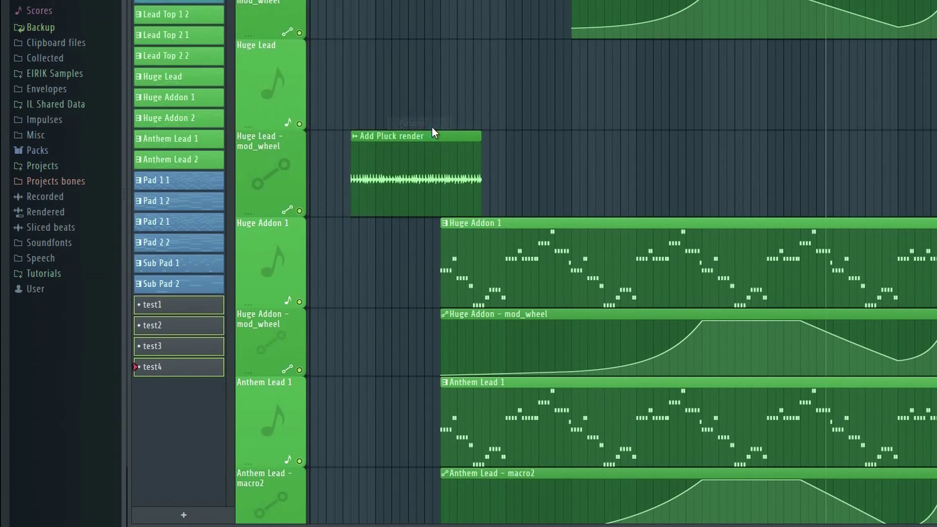
right_click(192, 306)
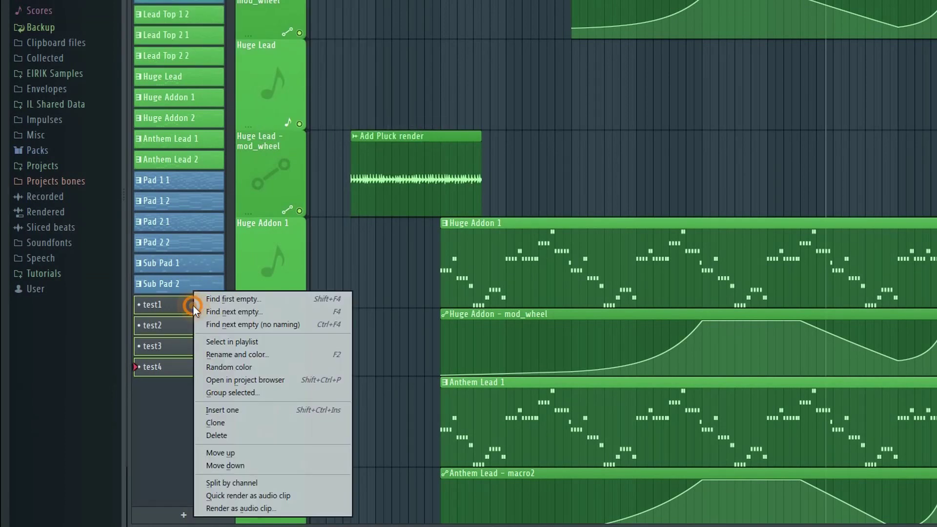
left_click(235, 436)
left_click(713, 209)
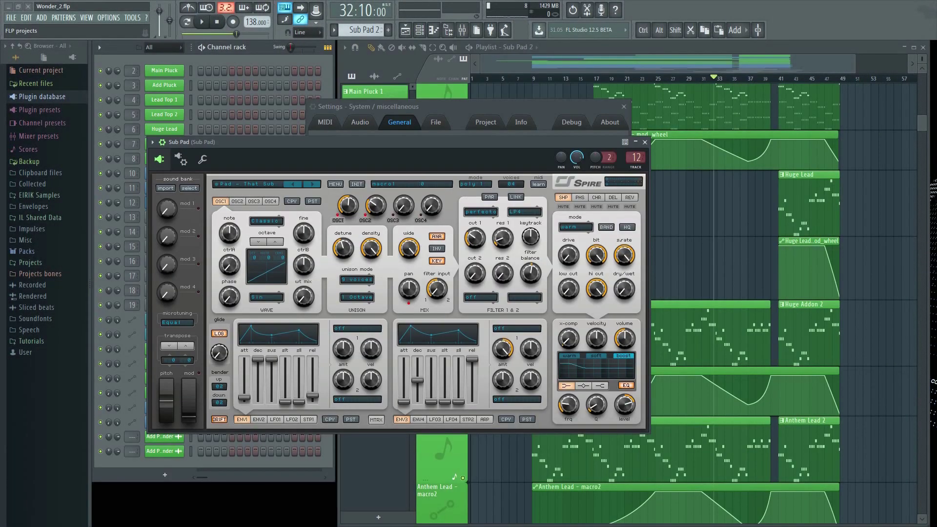
Step: Enable 'Hide plugin window toolbar by default' in General settings and collapse the Sub Pad Spire toolbar
left_click(112, 18)
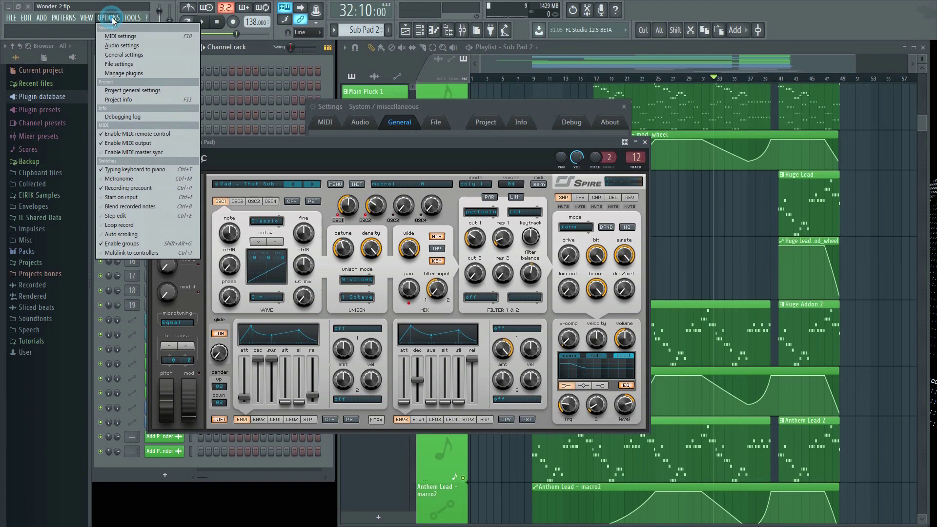
left_click(138, 55)
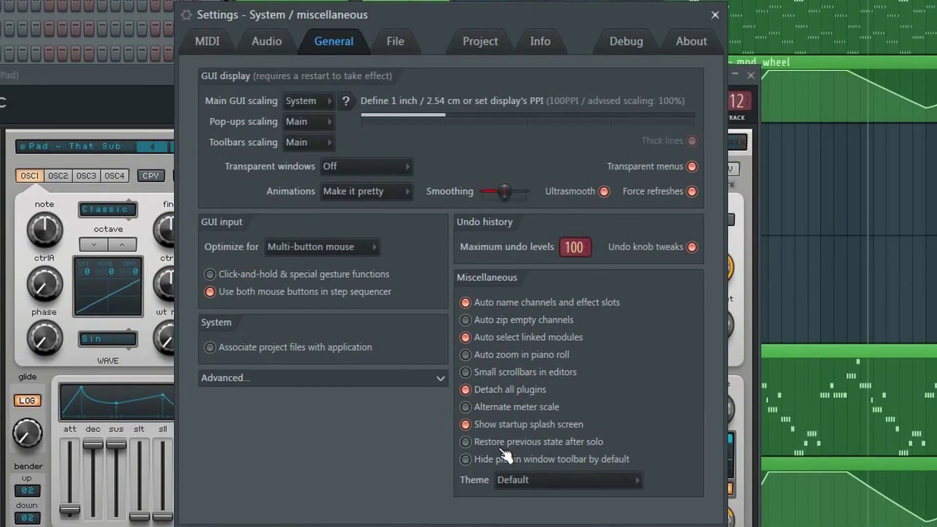
left_click(468, 460)
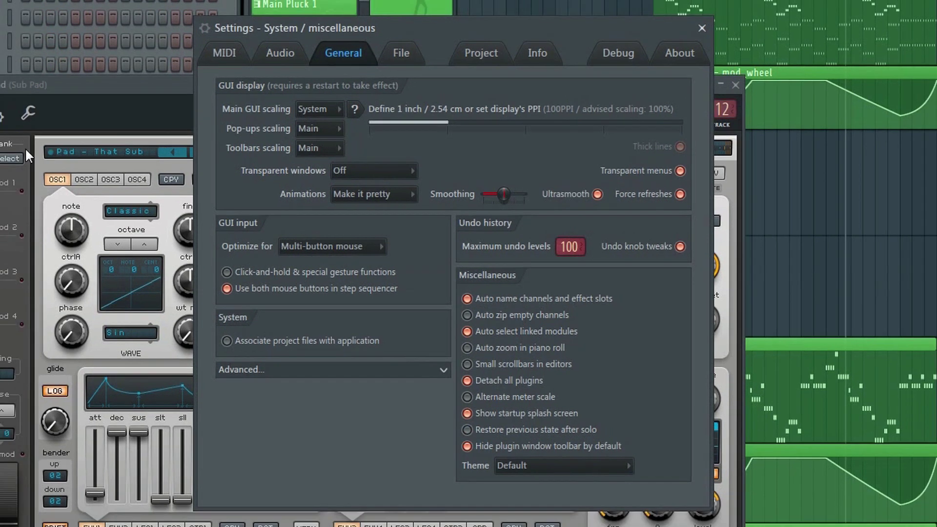
left_click(166, 163)
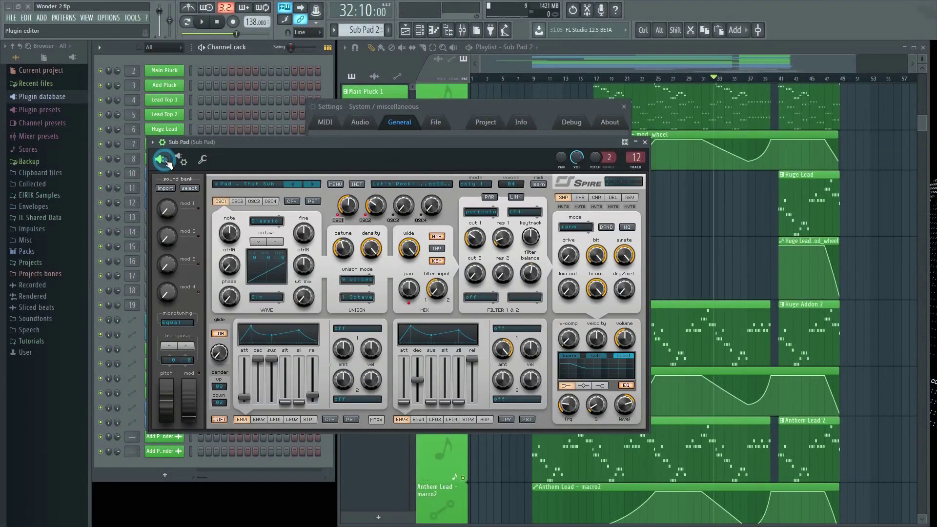
left_click(162, 142)
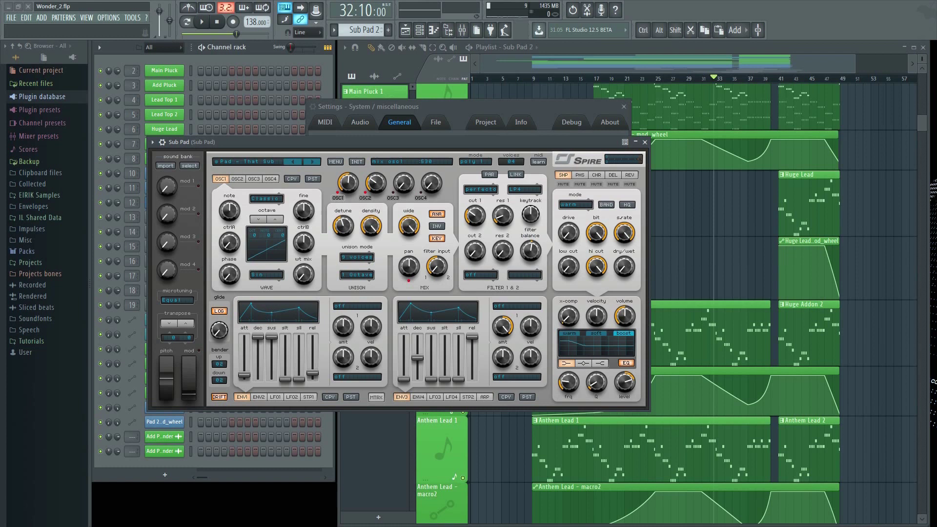
Step: Lower the third Anthem Lead macro2 automation point and set its value to 40
key("F12")
key("F5")
scroll(511, 326, "down", 8)
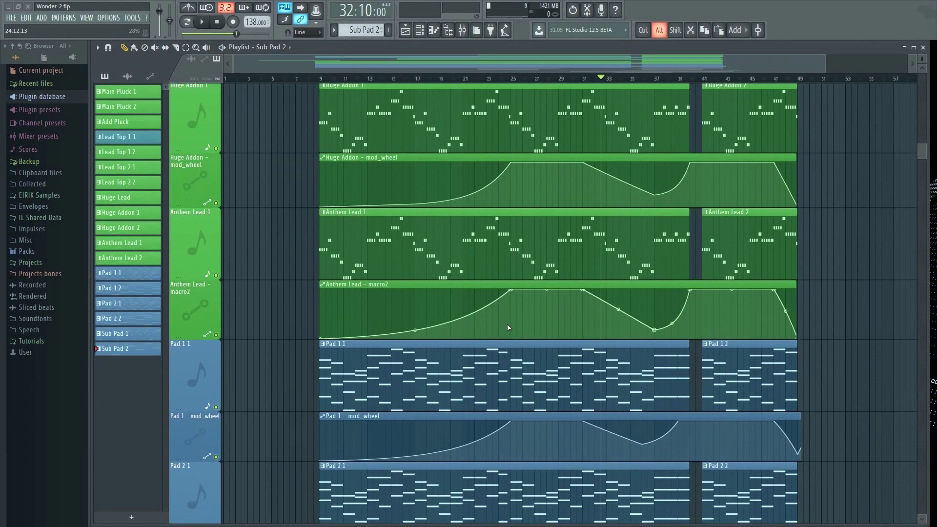
scroll(511, 327, "up", 5)
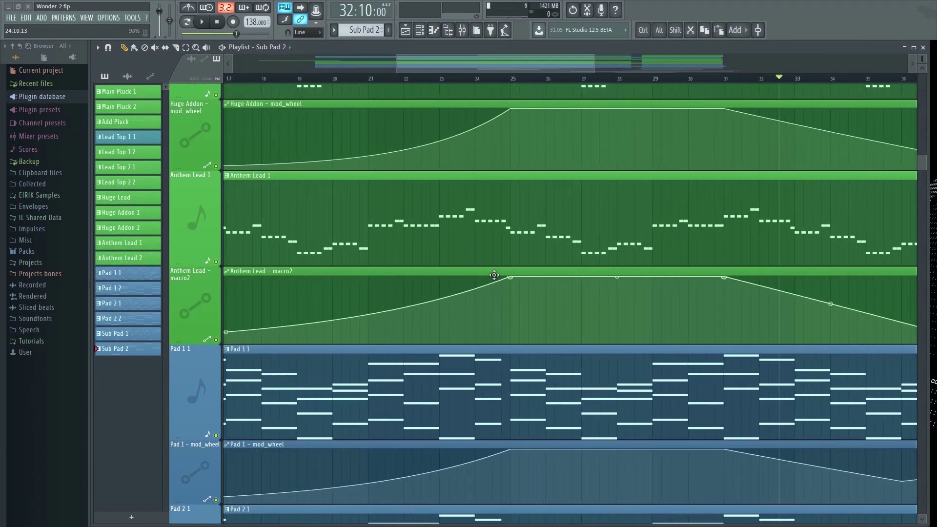
left_click_drag(510, 277, 509, 294)
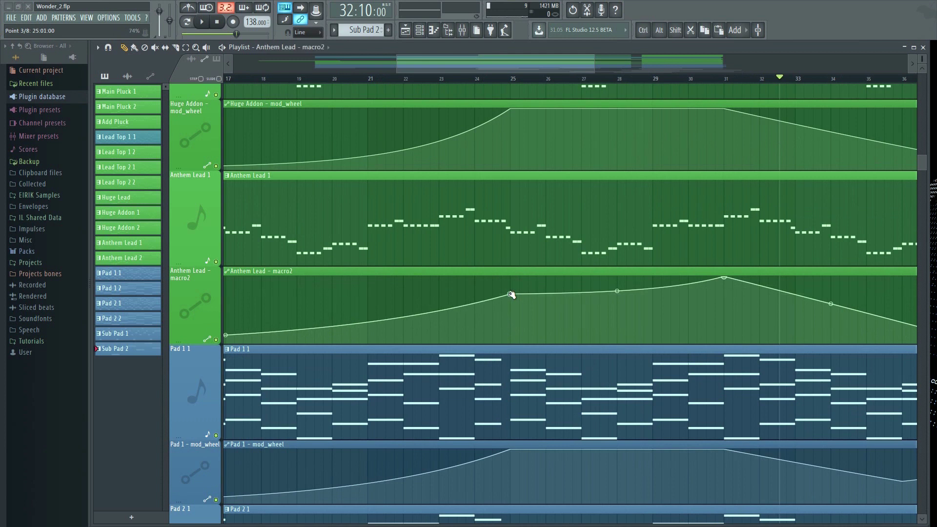
right_click(508, 294)
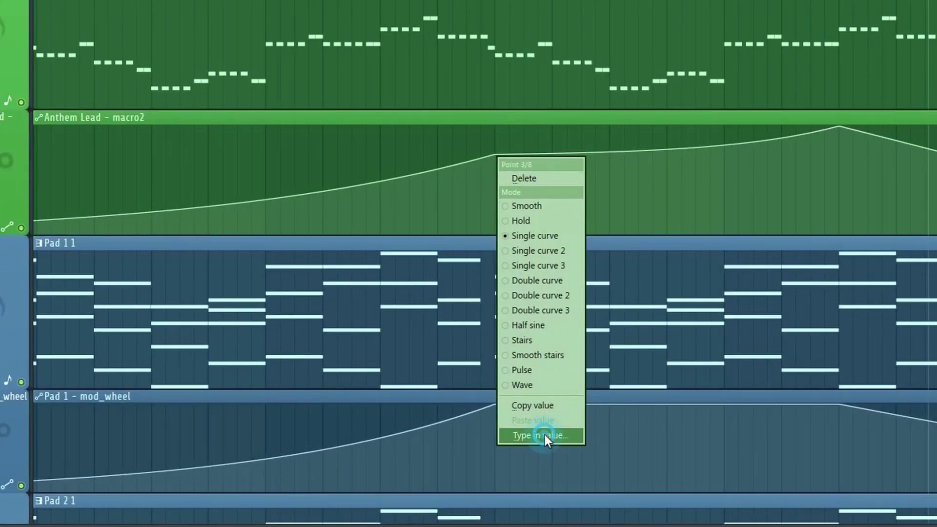
left_click(545, 435)
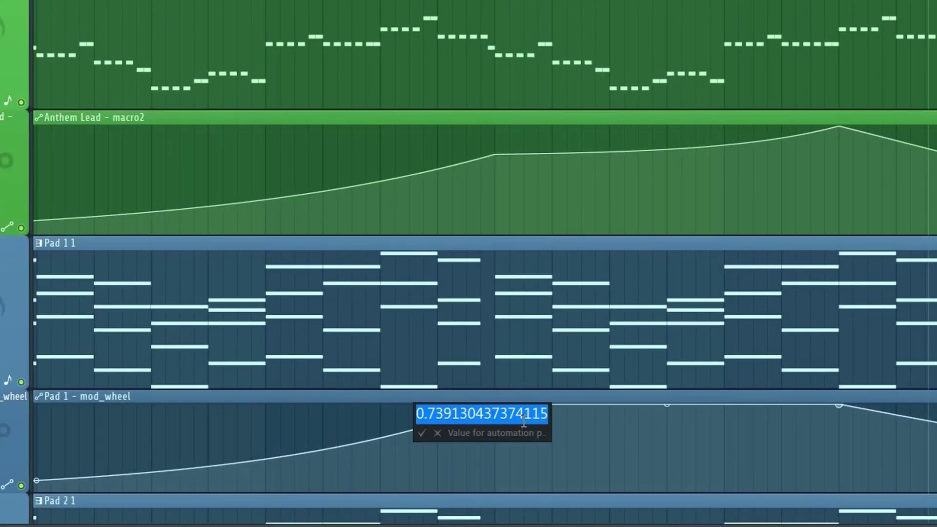
type("40")
key("Return")
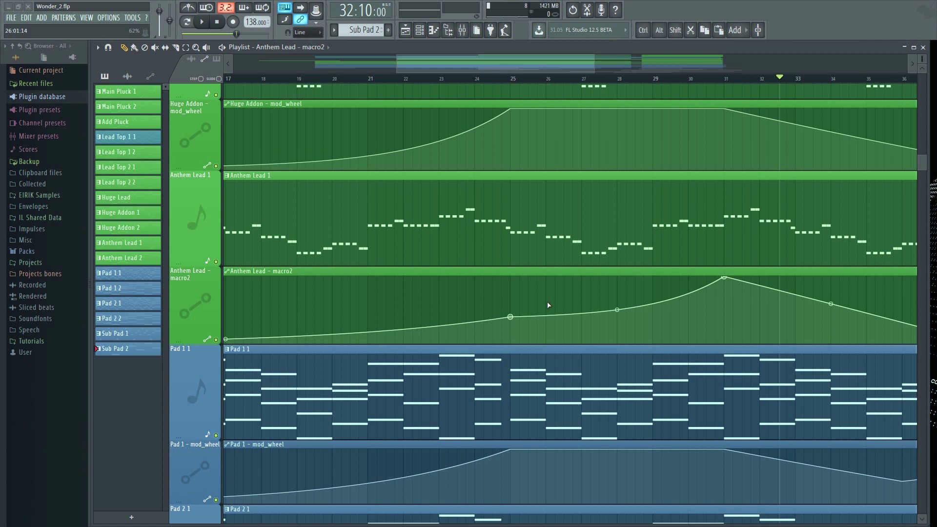
Step: Add a new point on the macro2 curve and set its value to 0.4
left_click(547, 303)
right_click(546, 303)
left_click(584, 474)
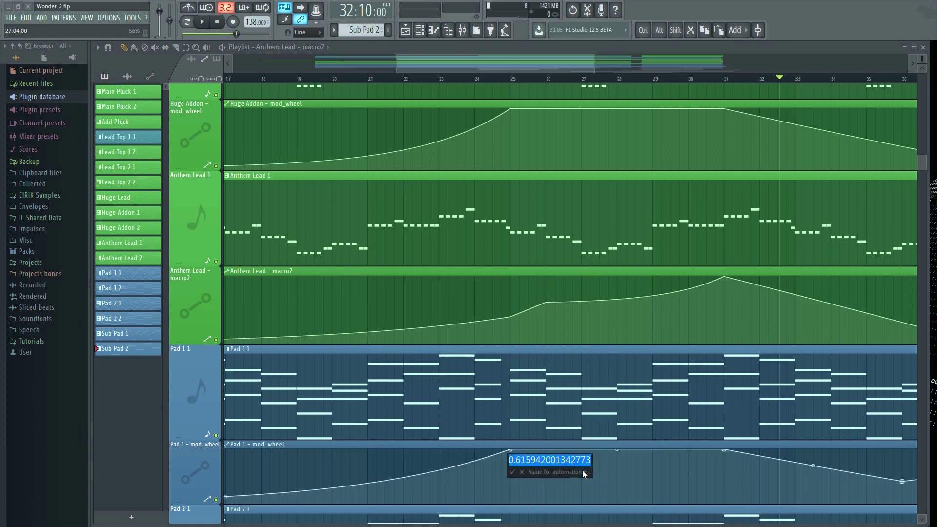
type("0.4")
key("Return")
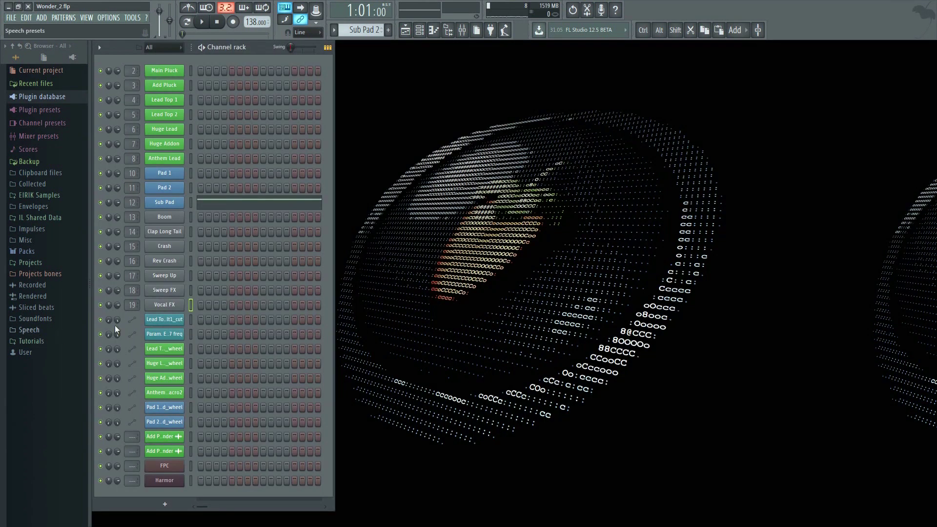
Step: Start a DirectWave instrument from Sweep Up, save it as Sweep Up, then close the render panel
right_click(174, 274)
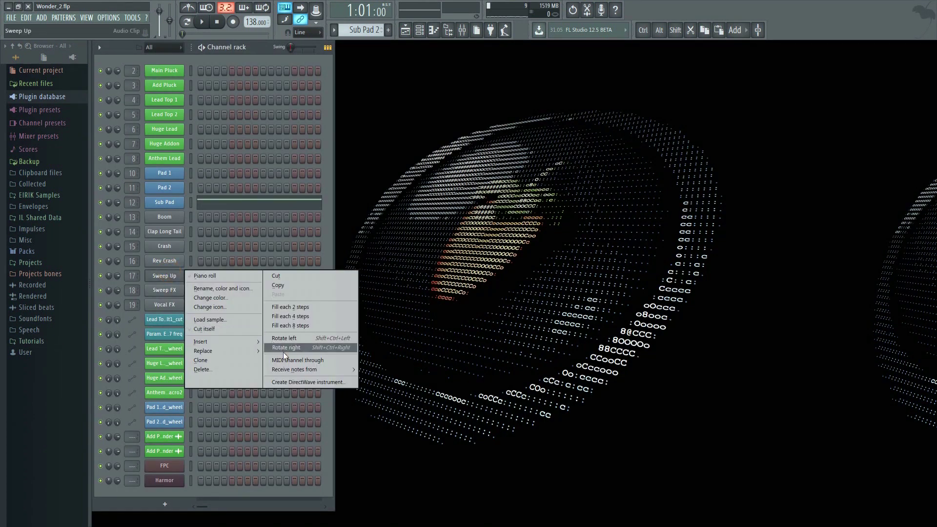
left_click(336, 382)
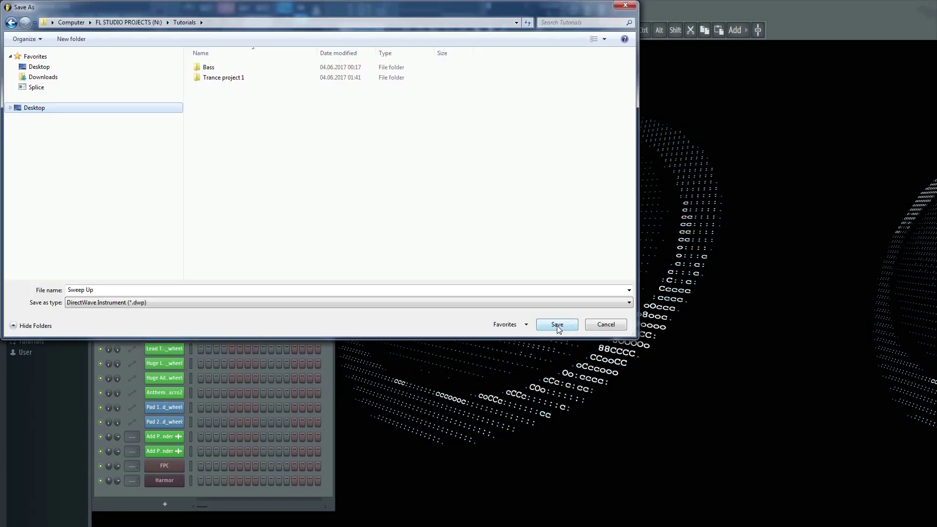
left_click(557, 324)
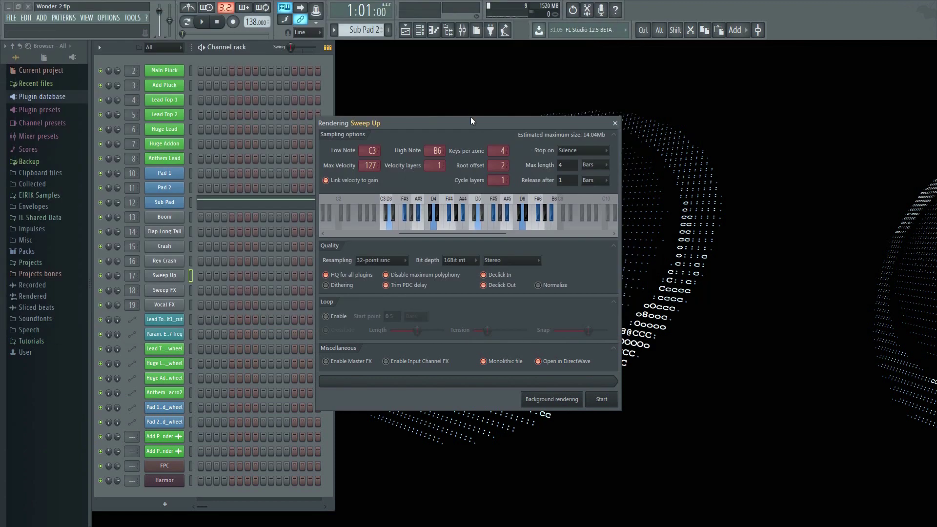
left_click_drag(472, 121, 556, 78)
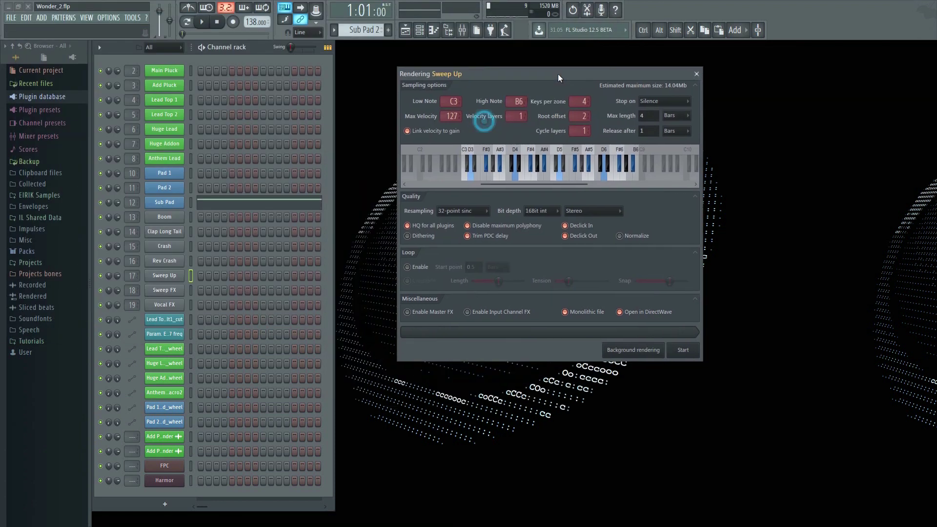
left_click(698, 74)
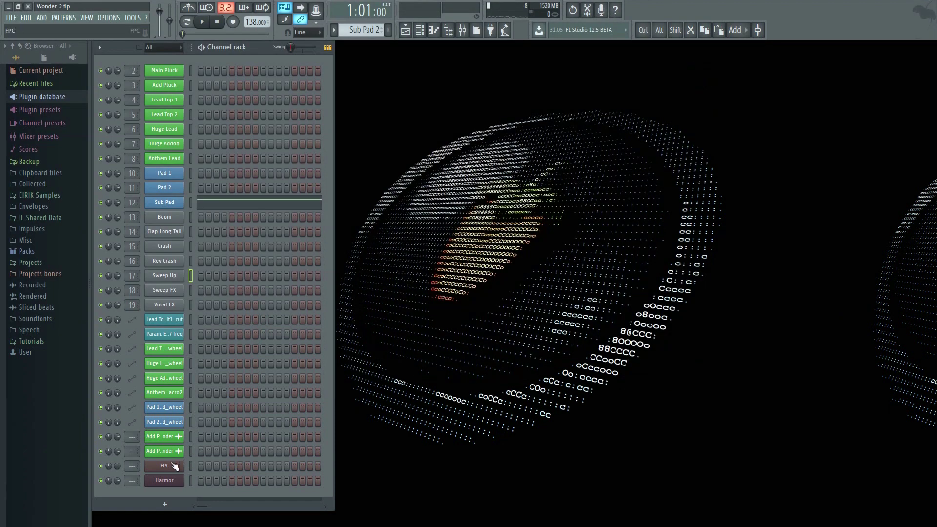
Step: Open and close the FPC drum pads, then open Harmor and move its window up
left_click(164, 466)
left_click_drag(498, 52, 532, 186)
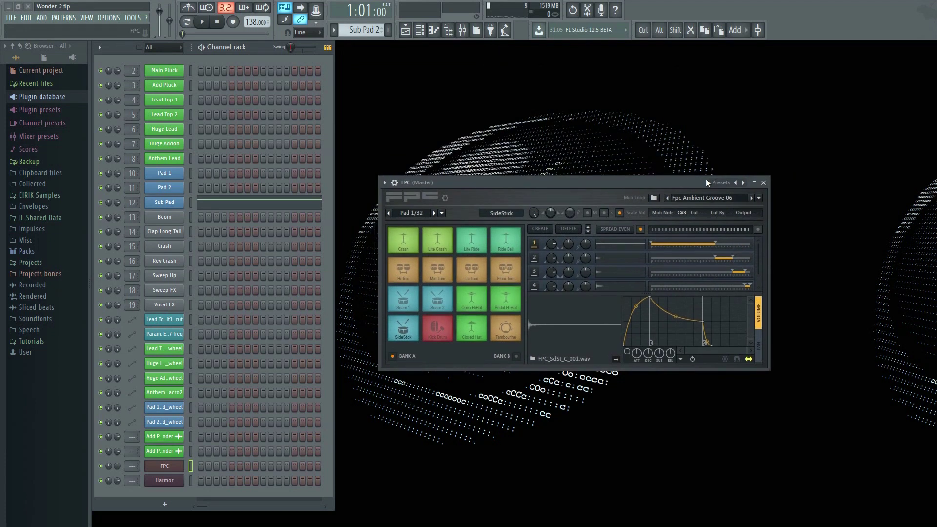
left_click(762, 183)
left_click(165, 480)
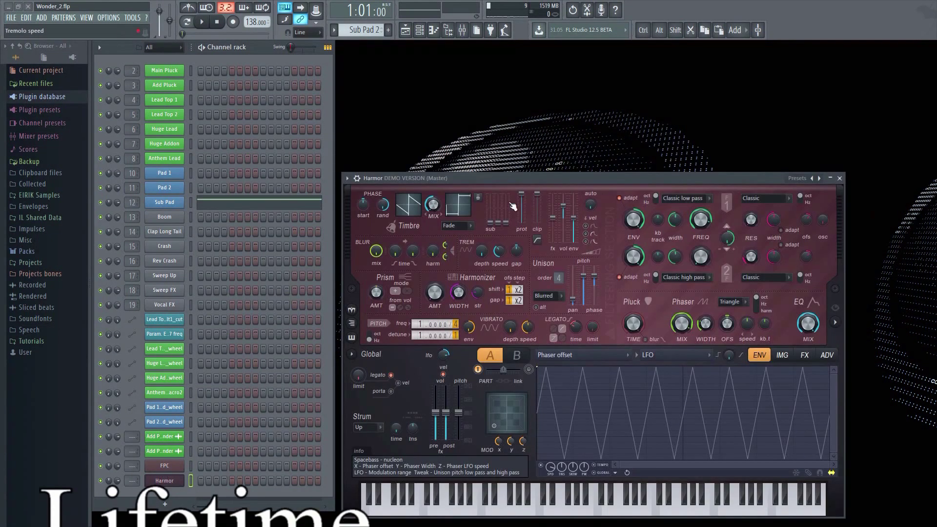
left_click_drag(511, 175, 501, 102)
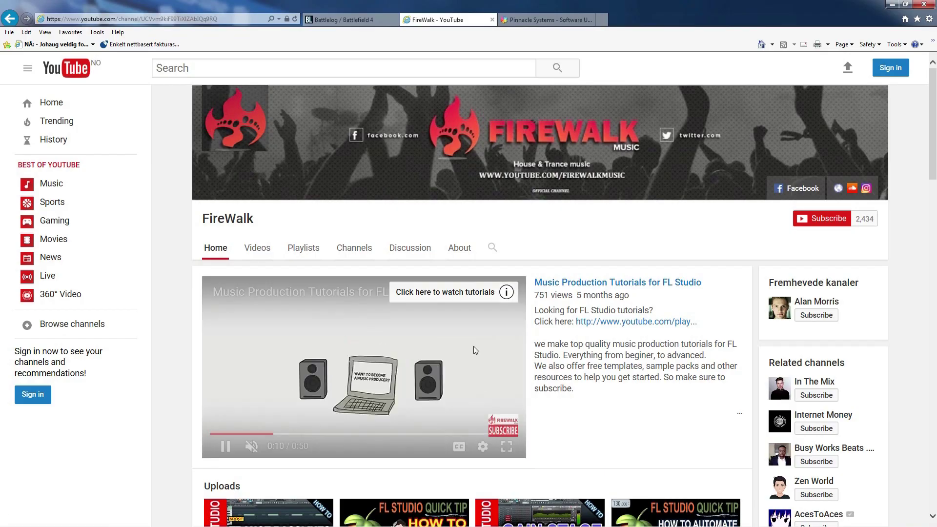
Step: Scroll the FireWalk channel page past its FL Studio tutorials and quick tips to My Music
scroll(718, 326, "down", 5)
scroll(717, 326, "down", 2)
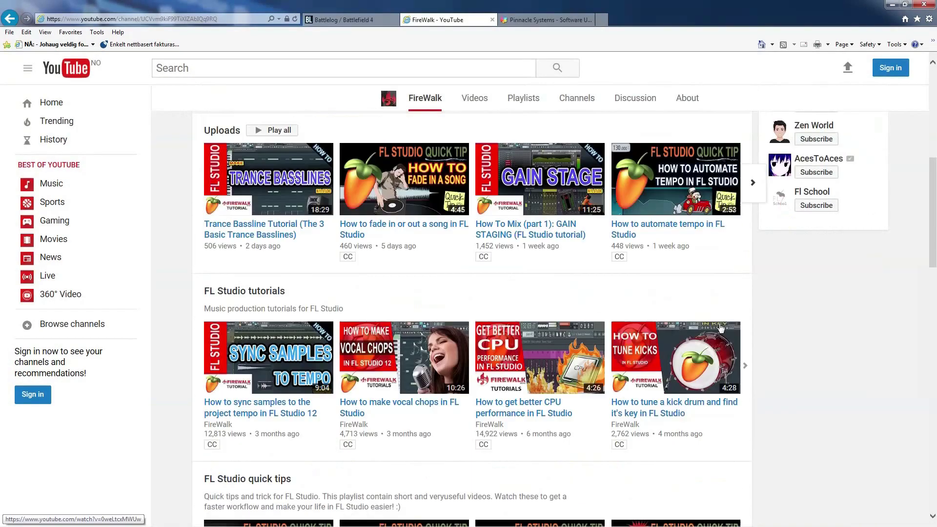
scroll(795, 329, "down", 3)
scroll(812, 331, "down", 9)
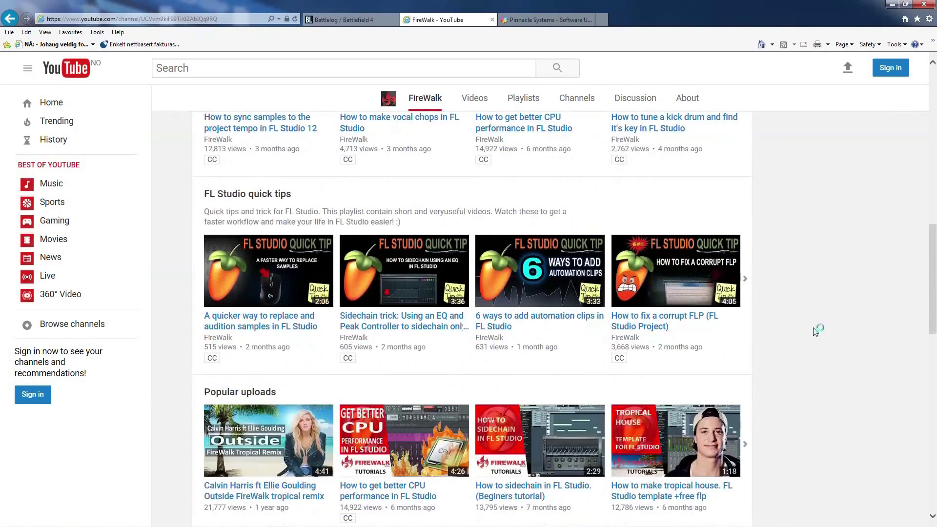
scroll(813, 332, "down", 2)
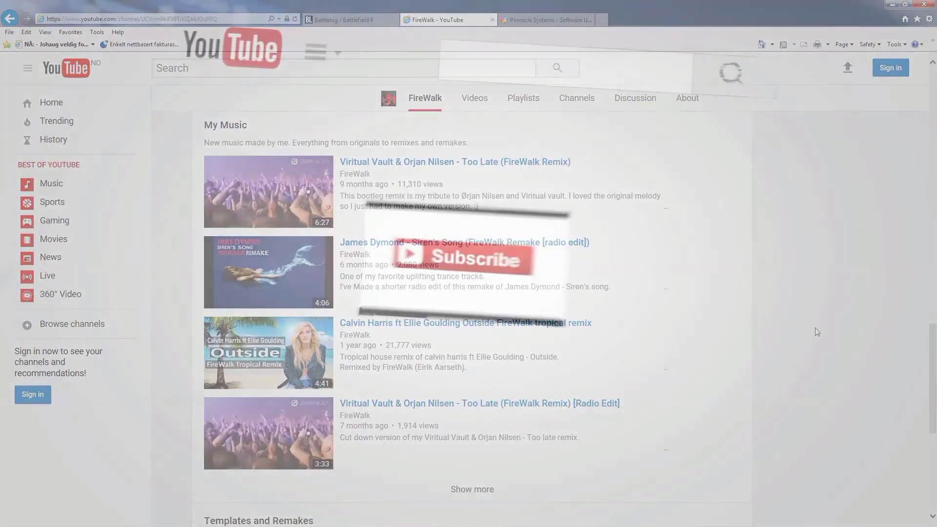